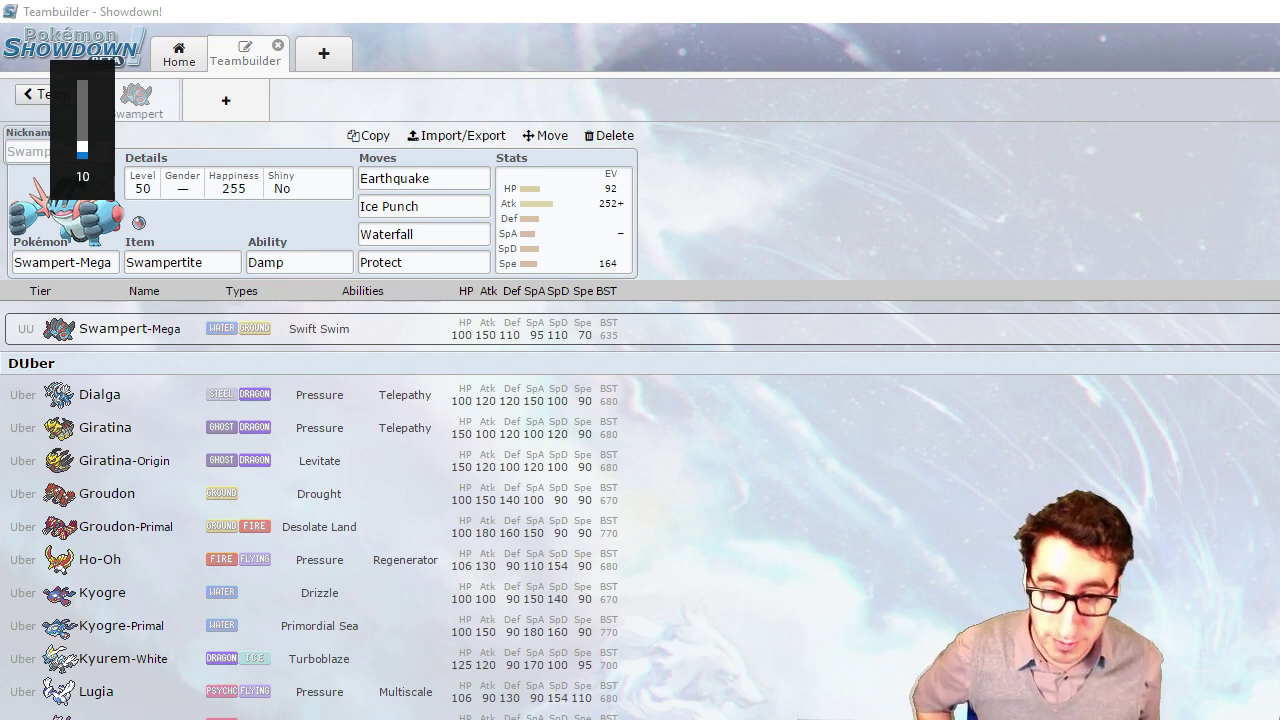
pyautogui.press('XF86AudioLowerVolume')
pyautogui.press('XF86AudioLowerVolume')
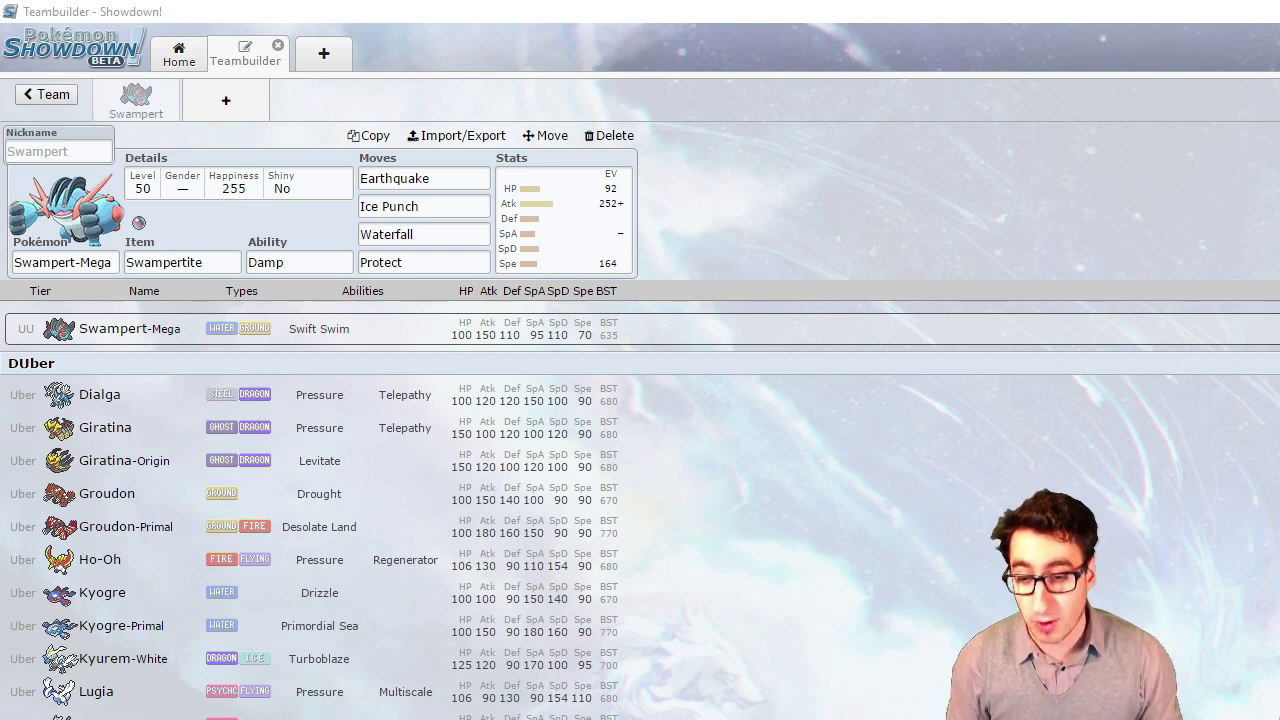
# Step: Examine Swampert-Mega's EV spread and its ability details, including the ability it gains after Mega Evolving
pyautogui.click(574, 252)
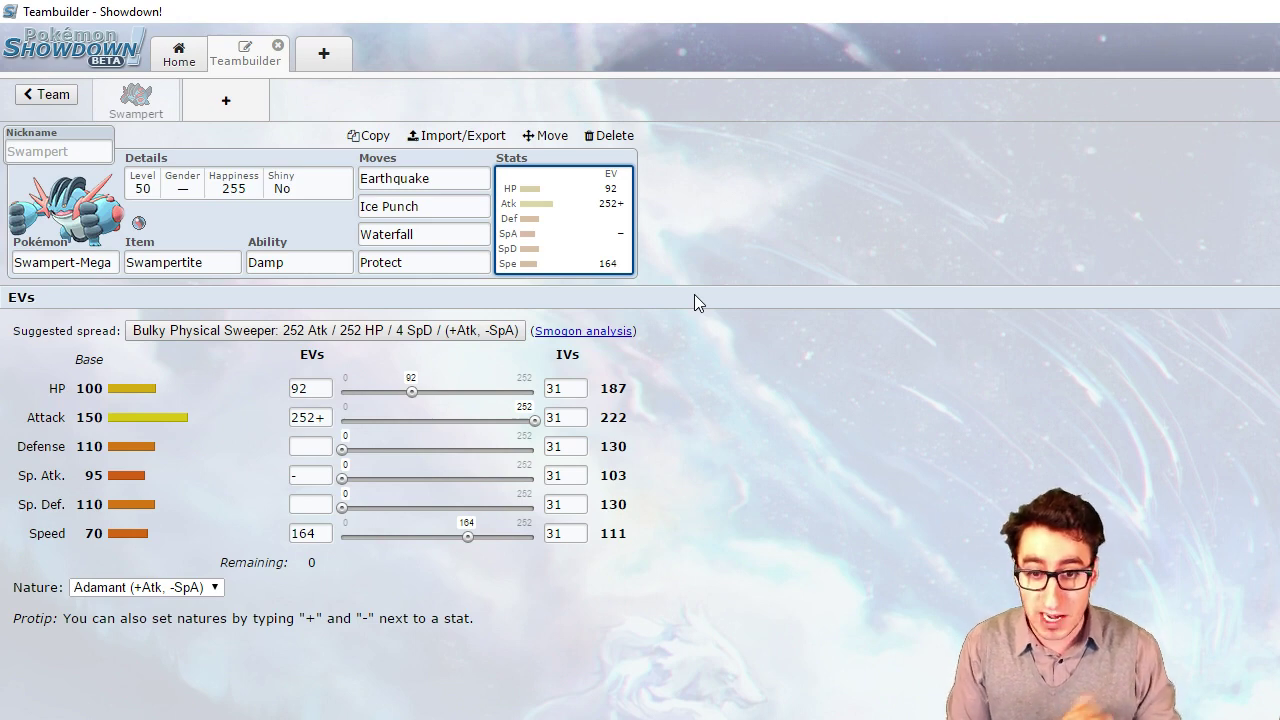
pyautogui.click(320, 262)
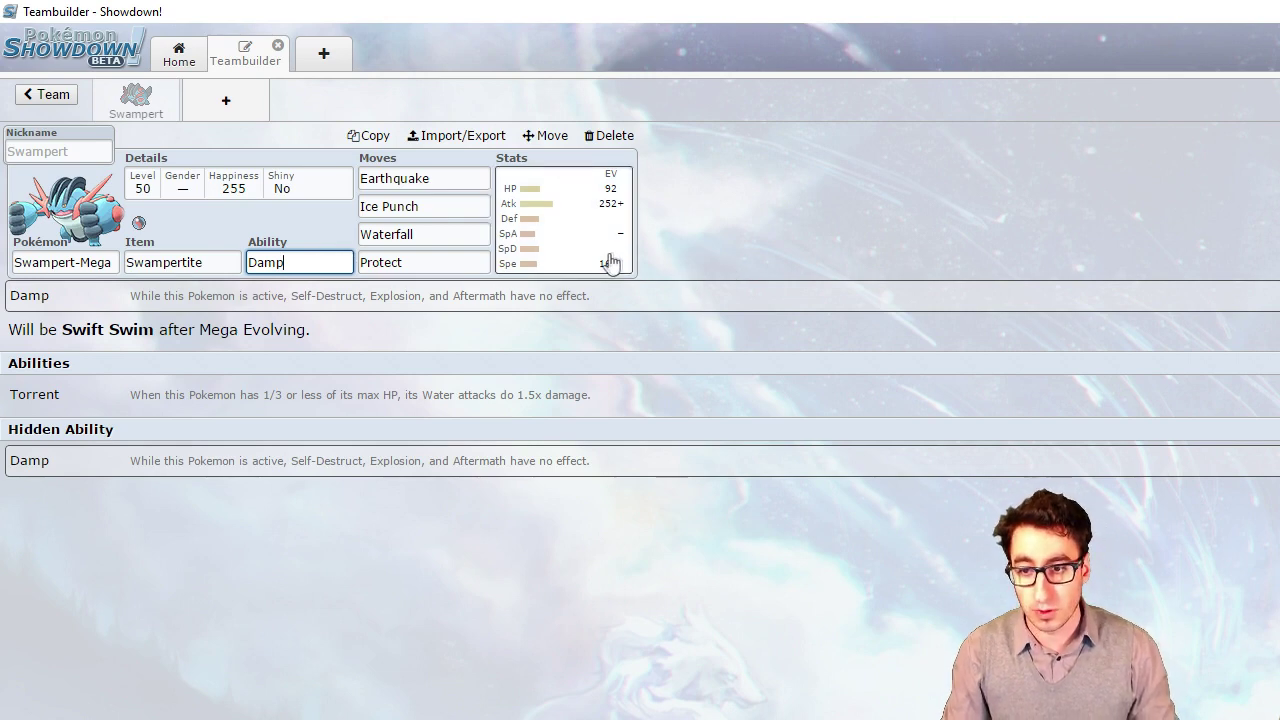
pyautogui.moveTo(60, 337); pyautogui.dragTo(155, 332)
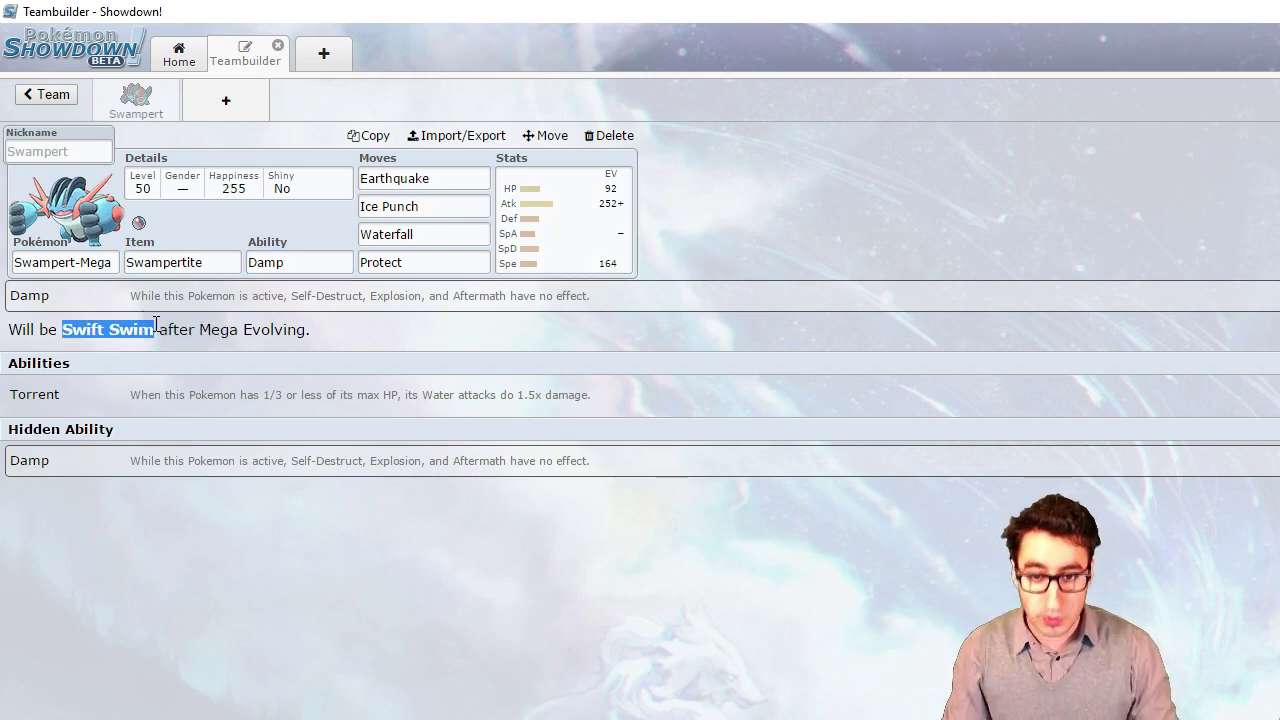
pyautogui.click(544, 274)
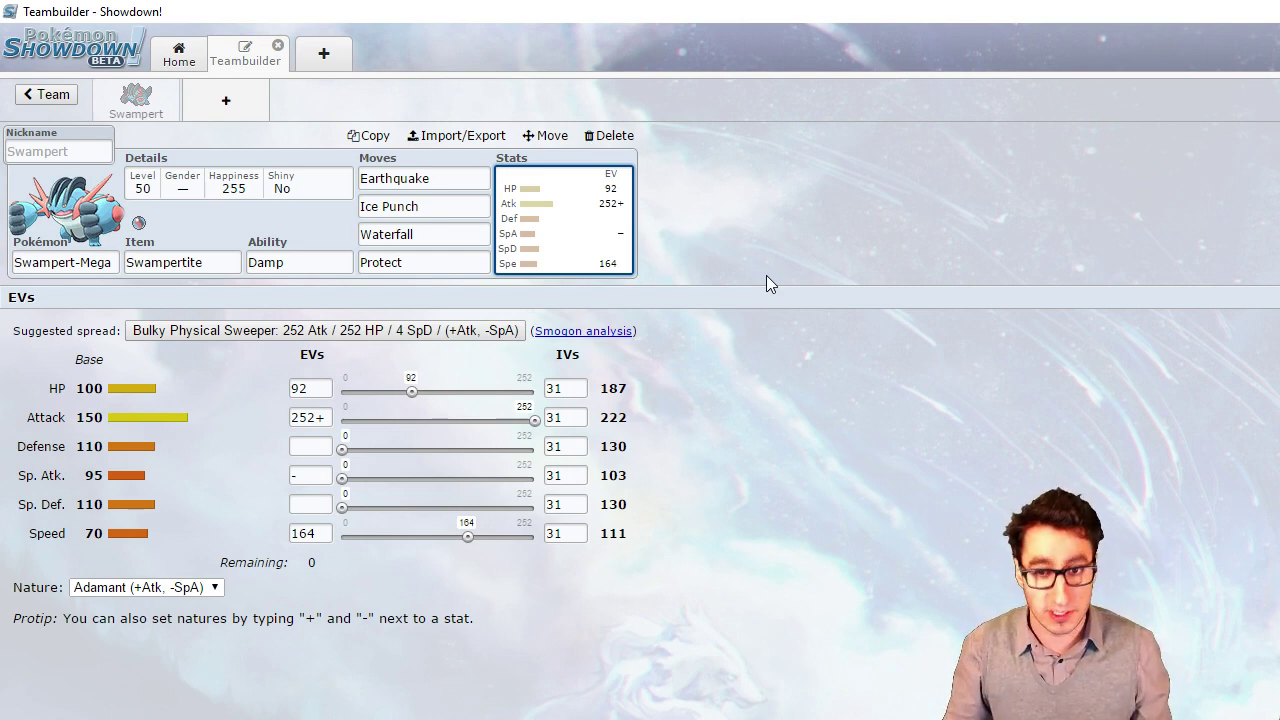
# Step: Import a level 50 Timid Whimsicott with Focus Sash, Prankster, 252 SpA / 4 SpD / 252 Spe, Moonblast, Tailwind, Encore and Helping Hand
pyautogui.click(218, 104)
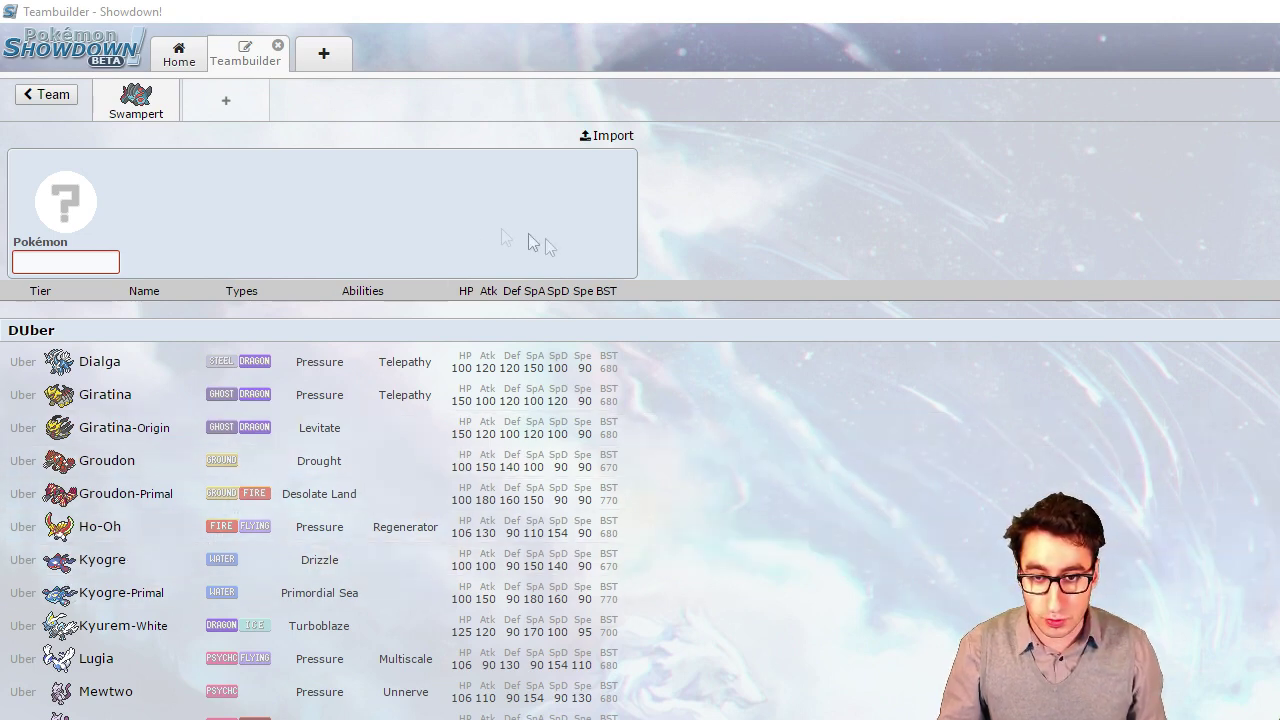
pyautogui.click(629, 136)
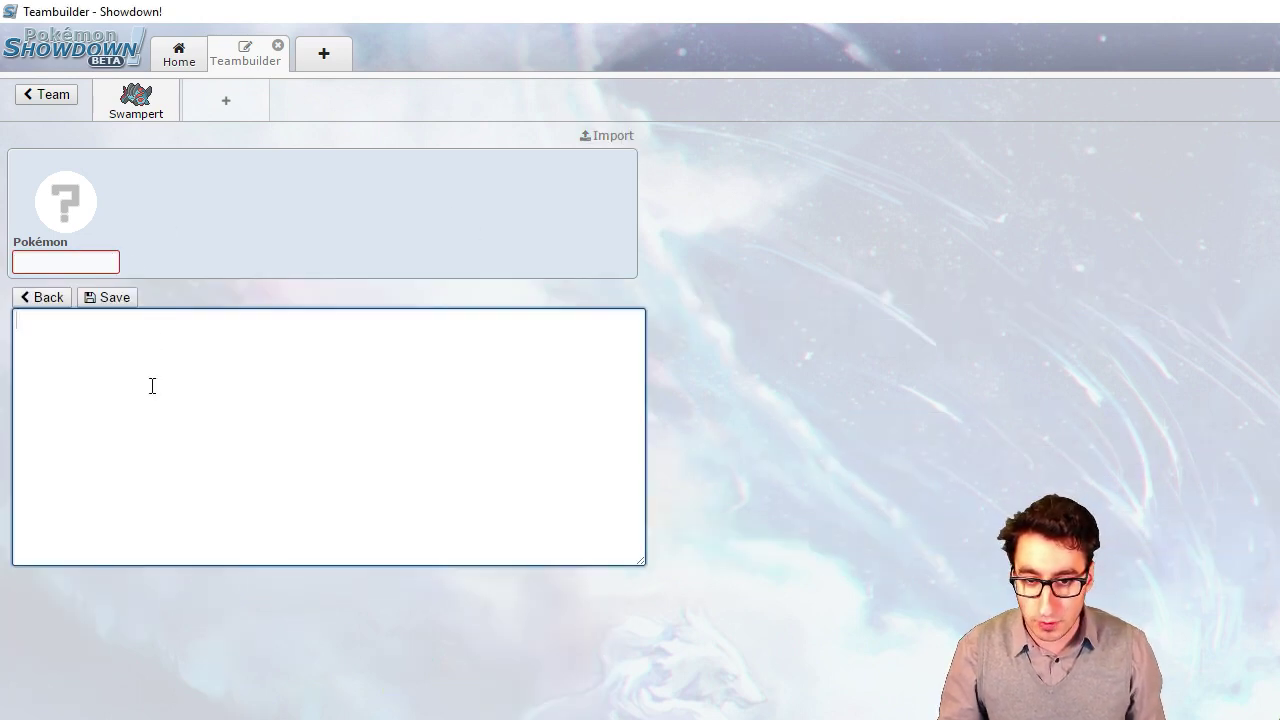
pyautogui.write('Whimsicott @ Focus Sash Ability: Prankster Level: 50 EVs: 252 SpA / 4 SpD / 252 Spe Timid Nature - Moonblast - Tailwind - Encore - Helping Hand')
pyautogui.click(113, 300)
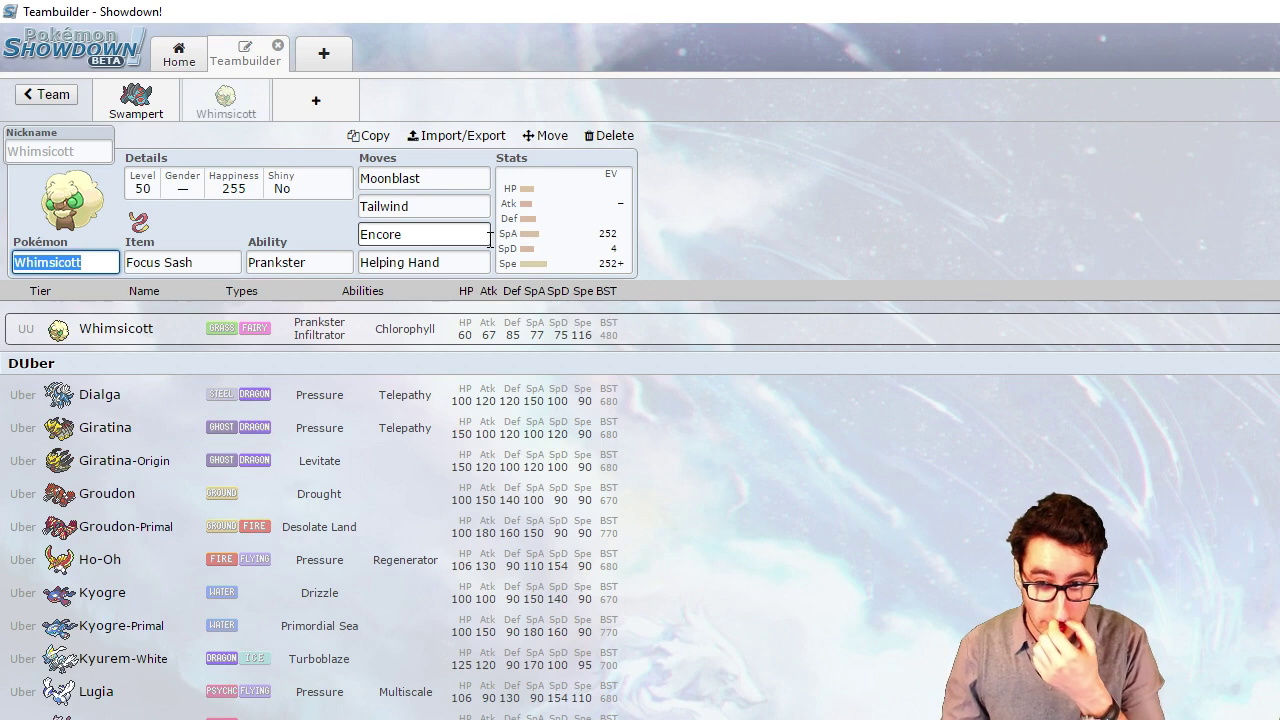
# Step: Examine Whimsicott's Tailwind and Moonblast moves, its EV spread and its held item
pyautogui.click(474, 207)
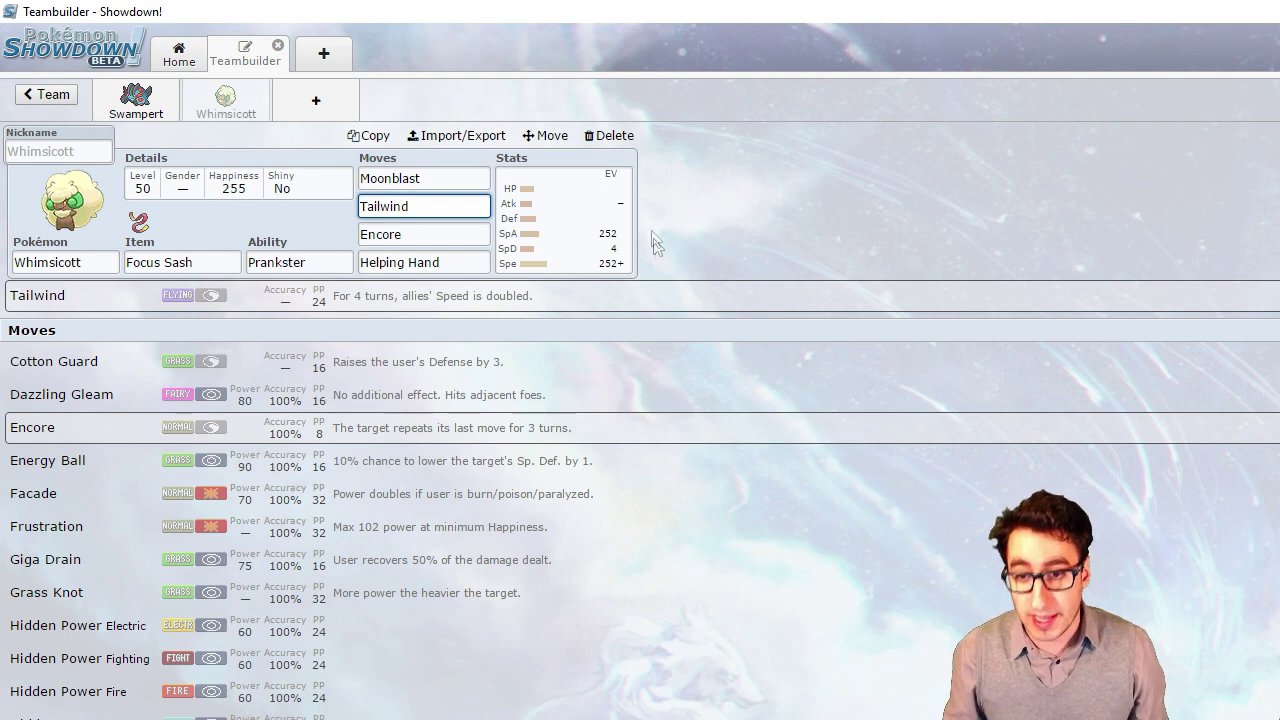
pyautogui.click(466, 178)
pyautogui.click(630, 222)
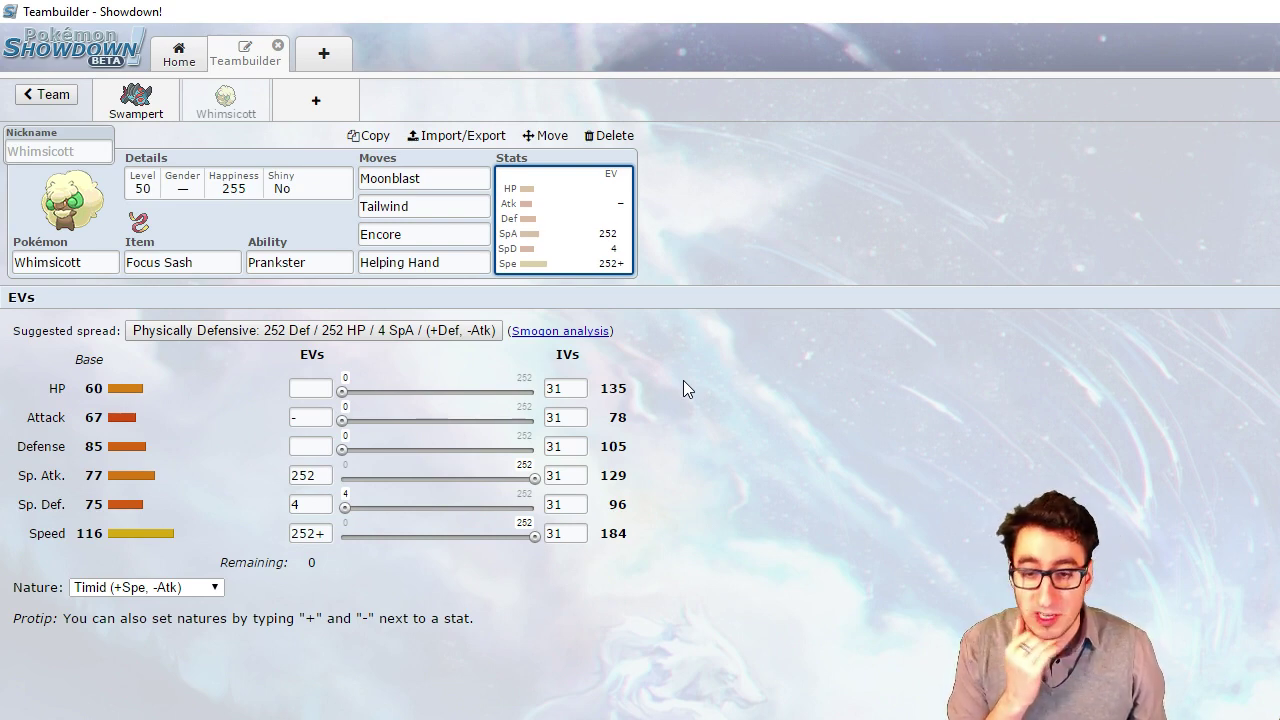
pyautogui.click(212, 264)
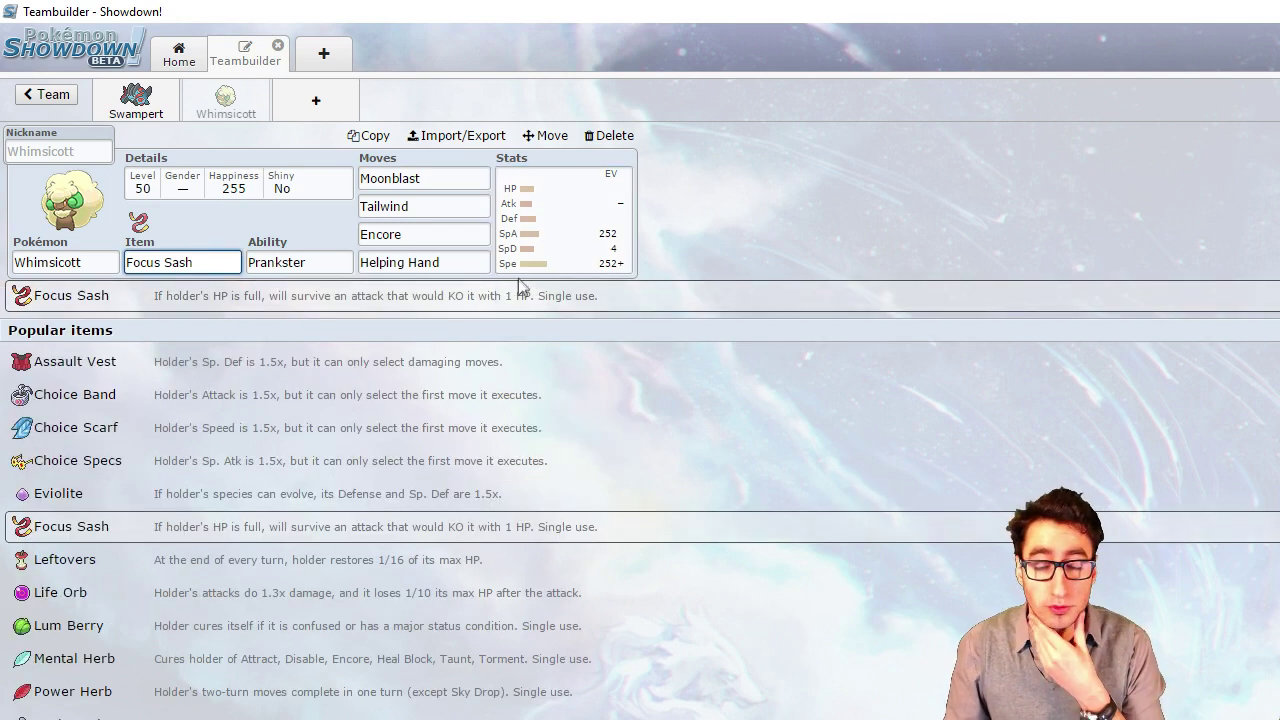
# Step: Import a level 50 Modest Venusaur-Mega with Venusaurite, Chlorophyll, 252 HP / 252 SpA / 4 SpD, Sludge Bomb, Giga Drain, Solar Beam, Protect; open its EVs
pyautogui.click(337, 101)
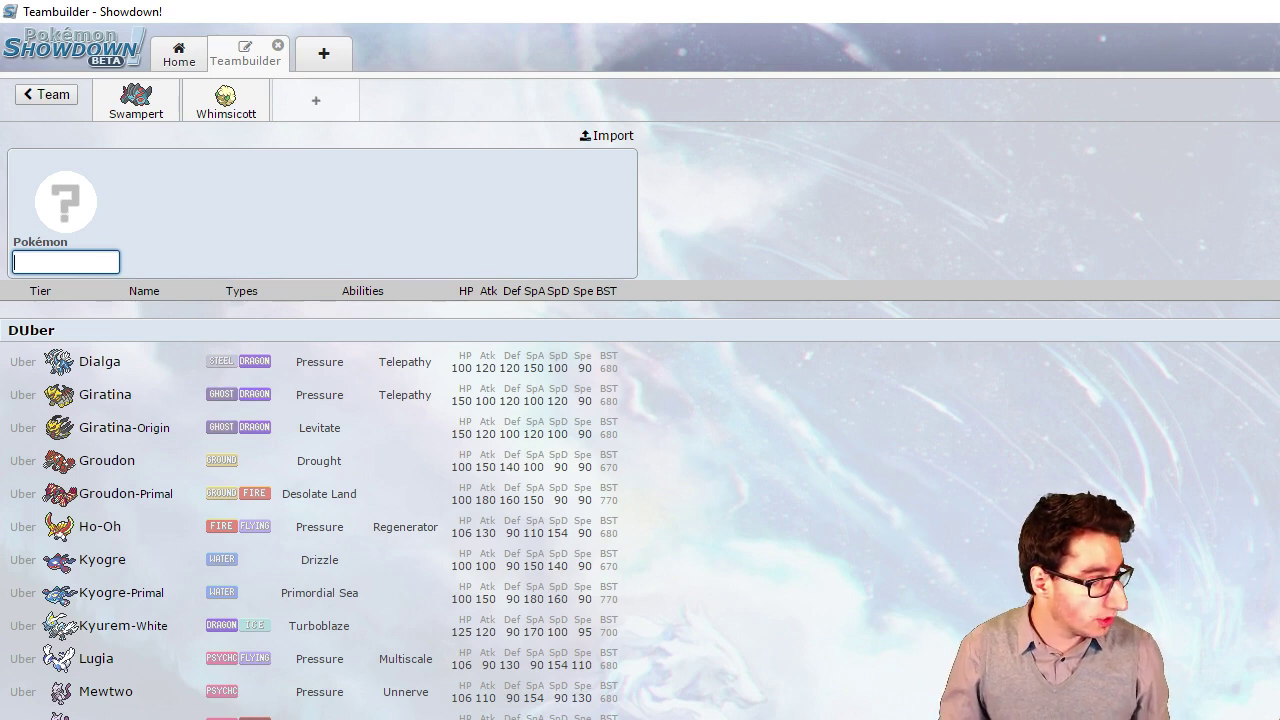
pyautogui.hotkey('alt', 'Tab')
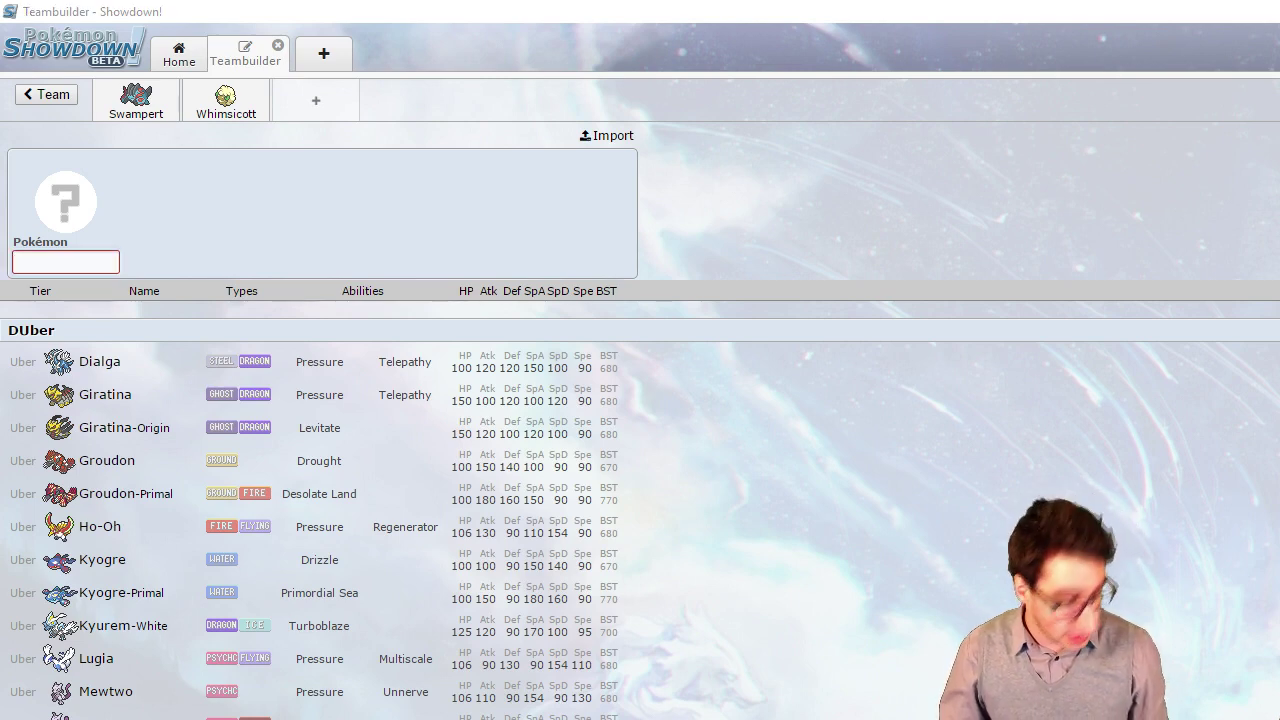
pyautogui.click(607, 135)
pyautogui.write('Venusaur-Mega @ Venusaurite Ability: Chlorophyll Level: 50 EVs: 252 HP / 252 SpA / 4 SpD Modest Nature - Sludge Bomb - Giga Drain - Solar Beam - Protect')
pyautogui.click(107, 297)
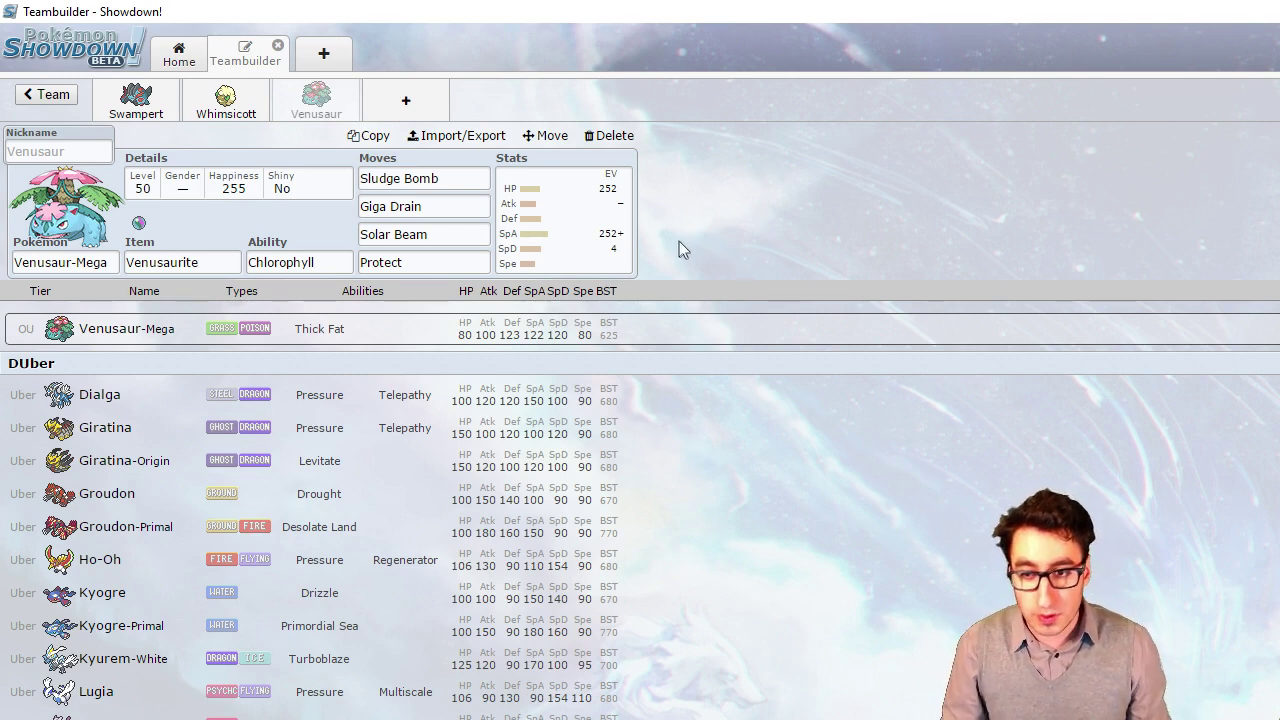
pyautogui.click(592, 236)
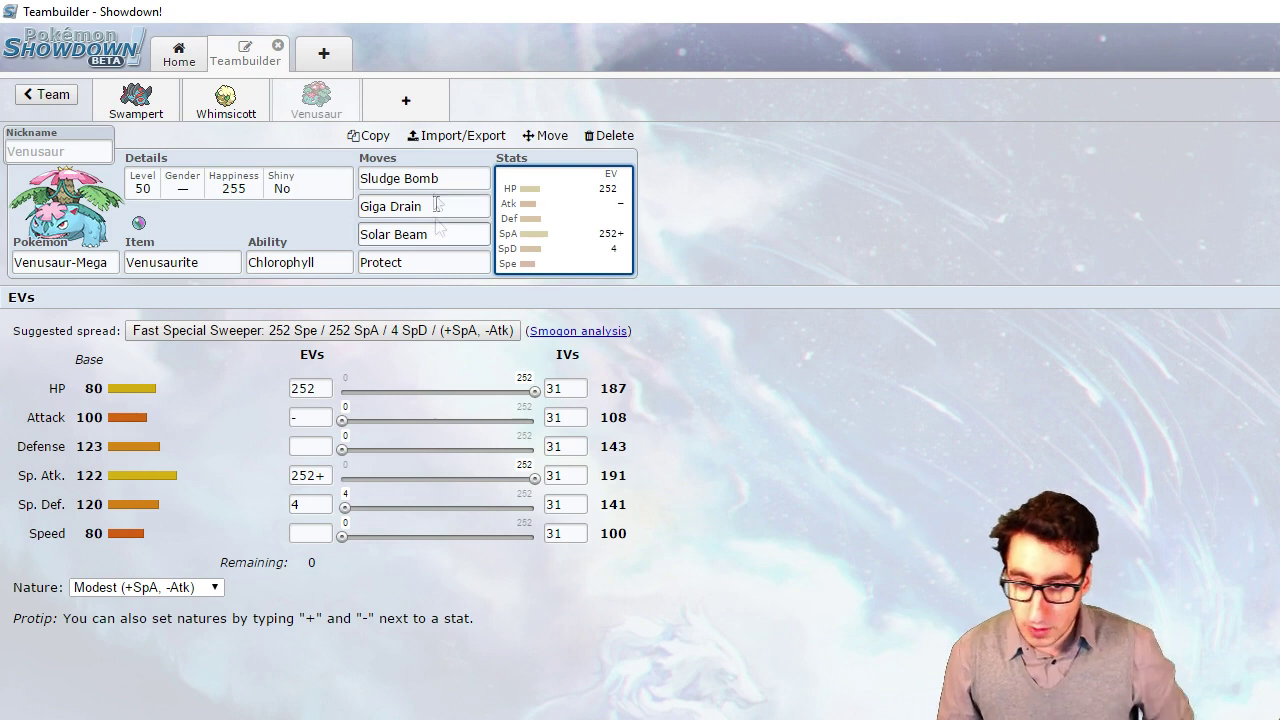
# Step: Import a level 50 Timid Liepard with Mental Herb, Prankster, 252 HP / 252 Spe, 0 Atk IV, Fake Out, Foul Play, Thunder Wave and Taunt
pyautogui.click(420, 120)
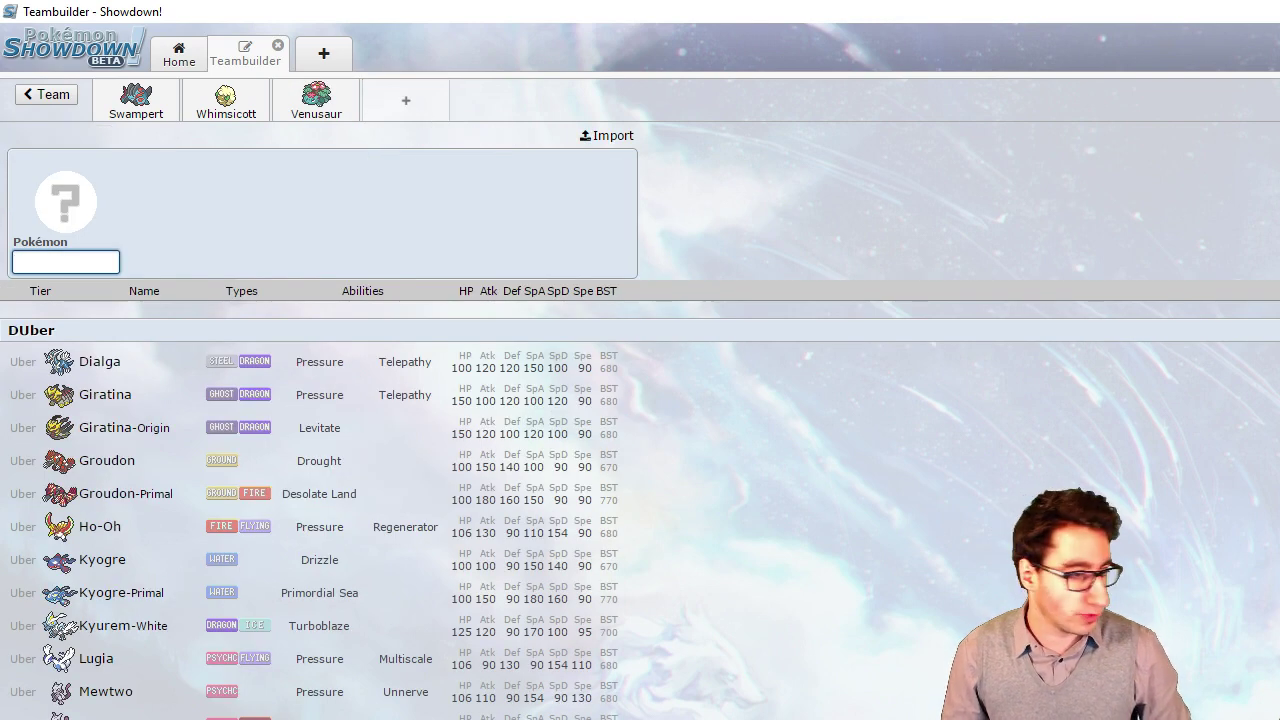
pyautogui.click(608, 136)
pyautogui.hotkey('alt', 'Tab')
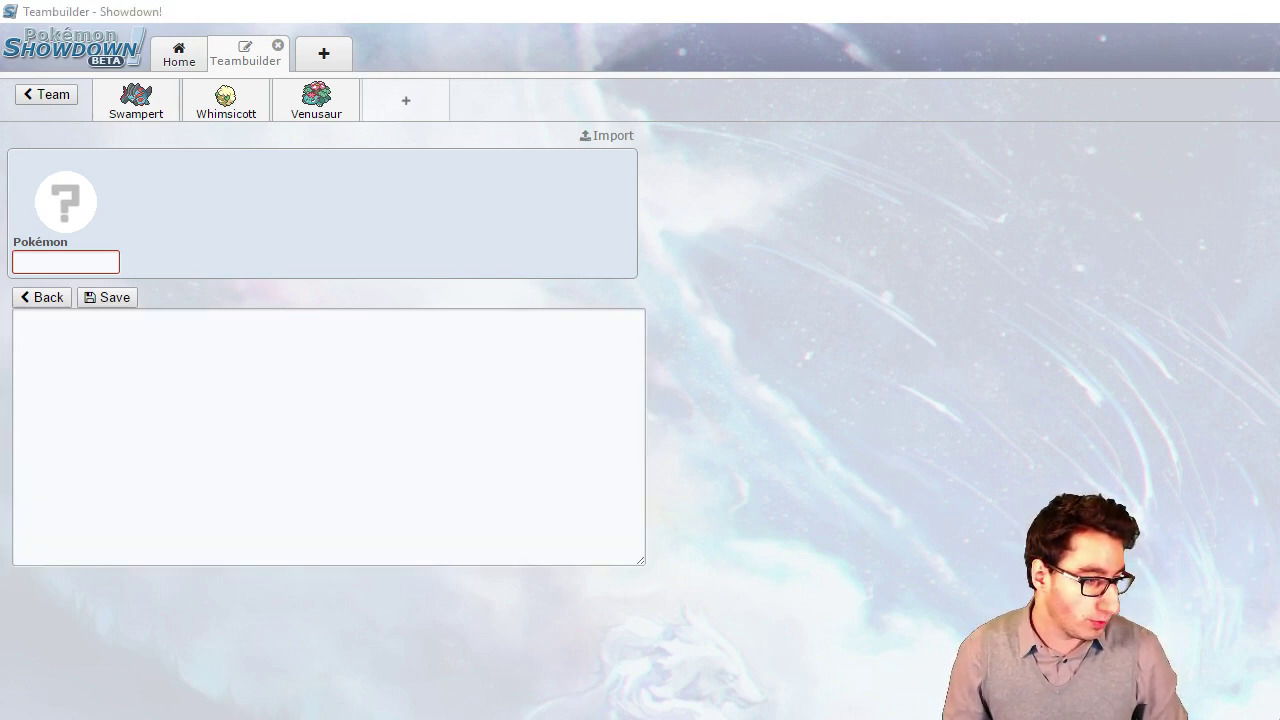
pyautogui.click(80, 409)
pyautogui.write('Liepard @ Mental Herb Ability: Prankster Level: 50 EVs: 252 HP / 252 Spe Timid Nature IVs: 0 Atk - Fake Out - Foul Play - Thunder Wave - Taunt')
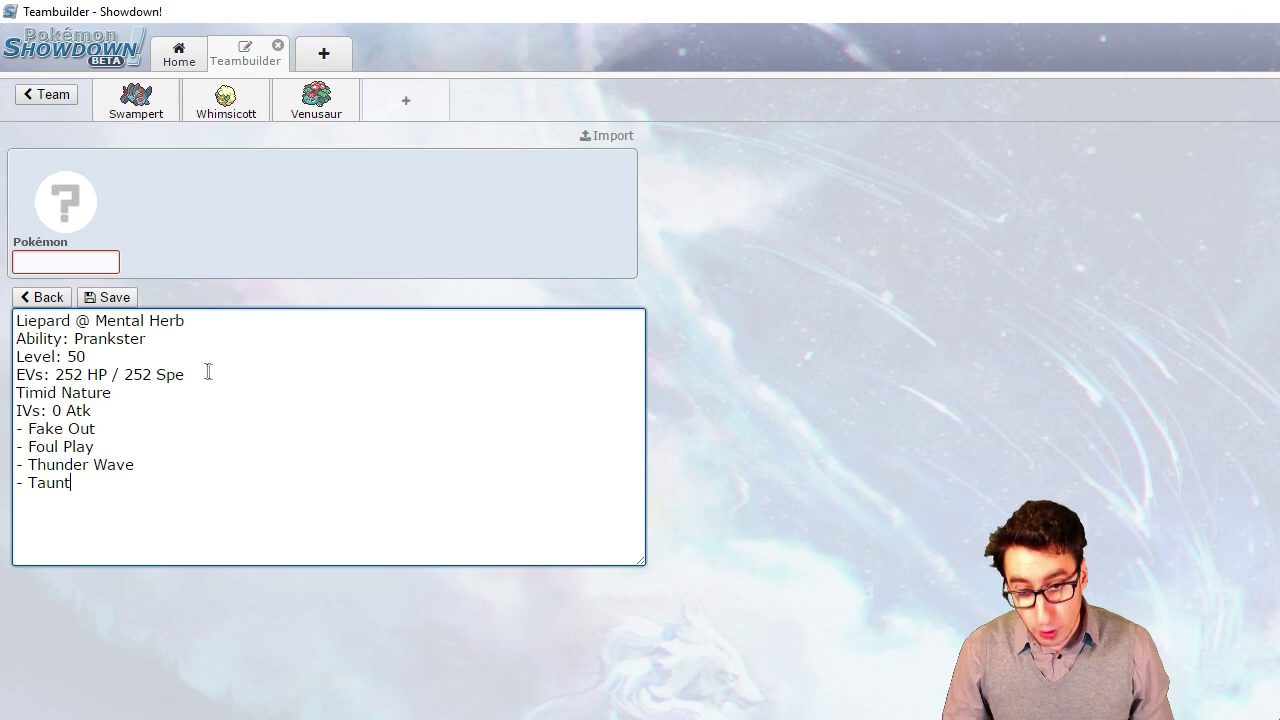
pyautogui.click(127, 302)
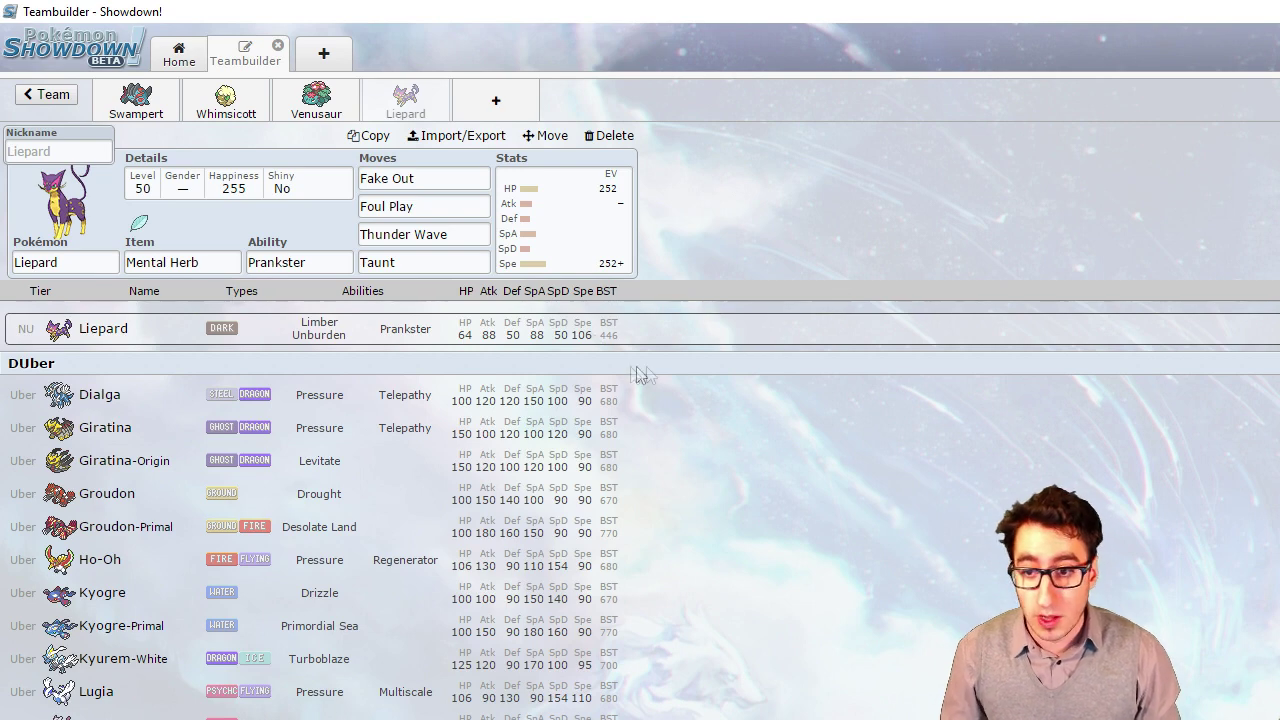
# Step: Set Liepard's Sp. Def. EVs to 4 in its stat spread
pyautogui.click(580, 250)
pyautogui.click(313, 470)
pyautogui.click(322, 502)
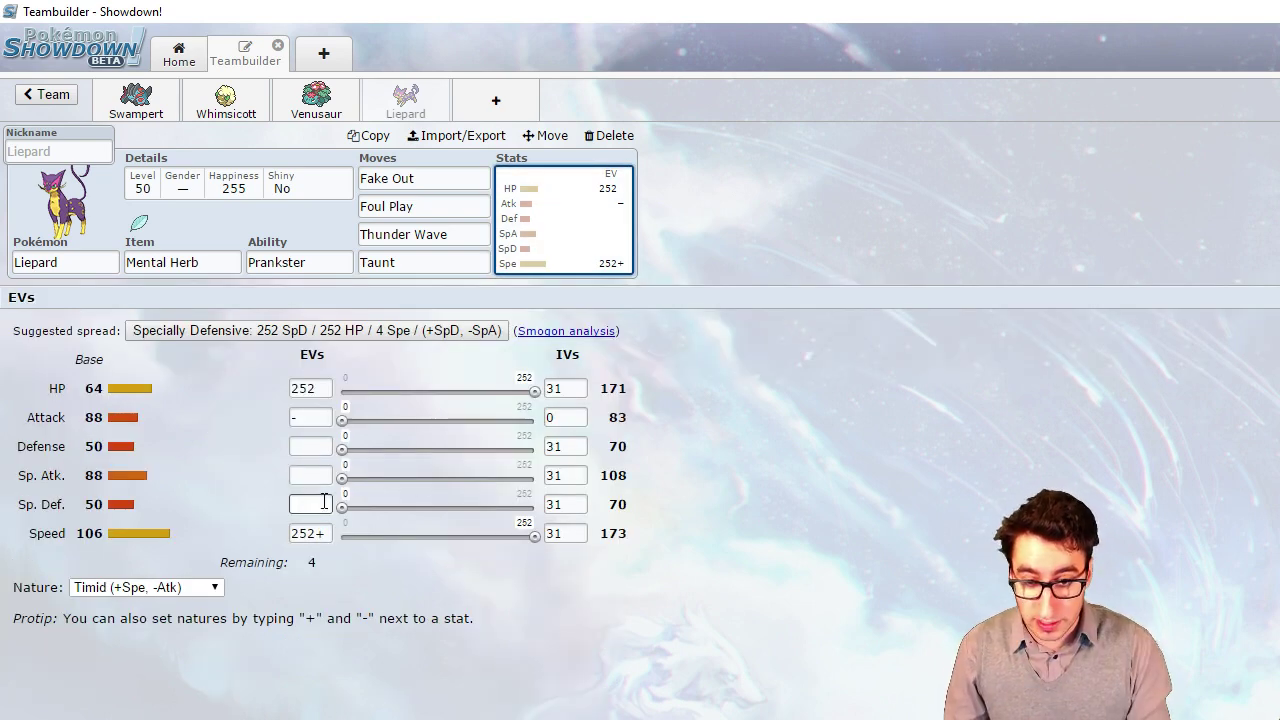
pyautogui.write('4')
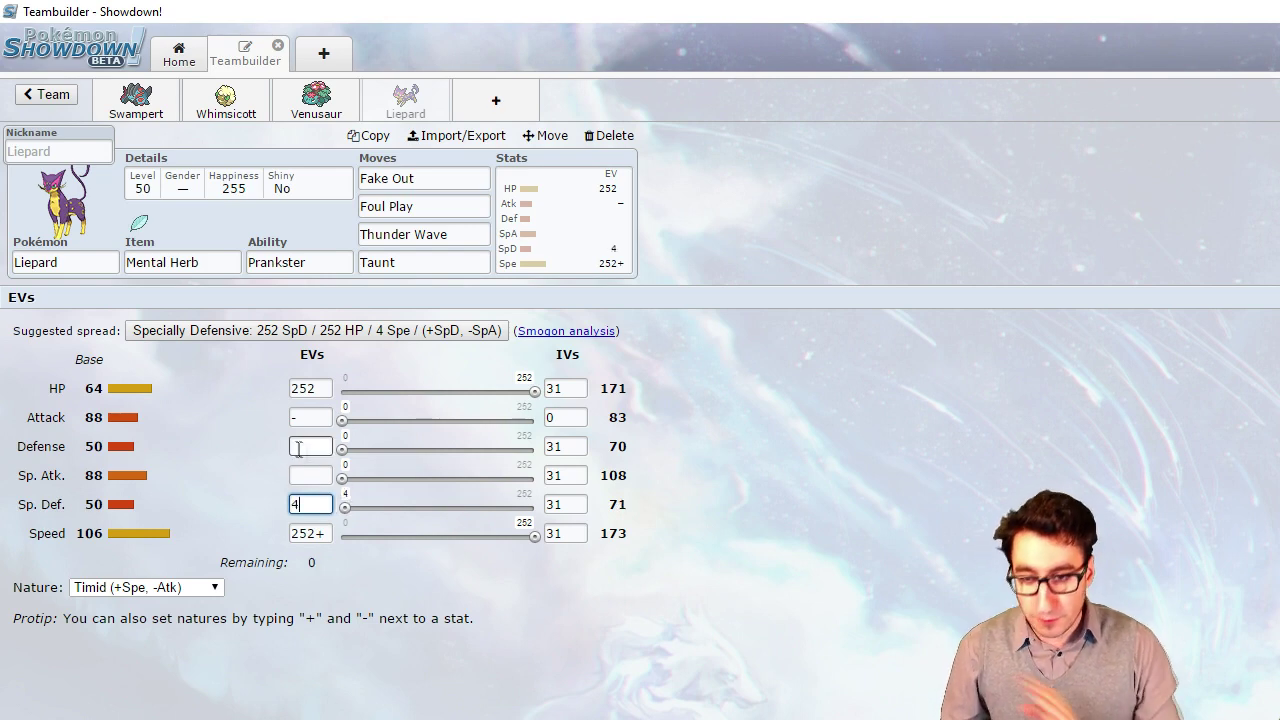
pyautogui.click(745, 453)
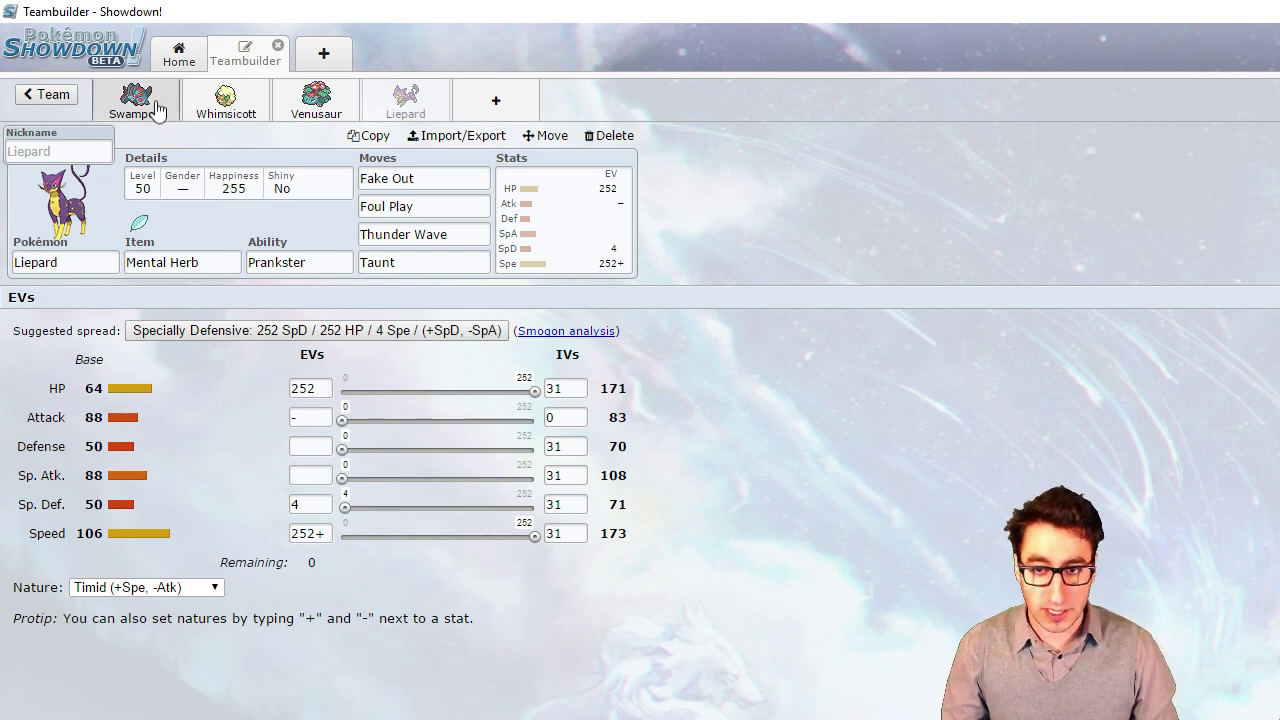
# Step: Import a level 50 Timid Xerneas with Power Herb, Fairy Aura, 44 HP / 212 SpA / 252 Spe, Geomancy, Hidden Power Ground, Dazzling Gleam and Protect
pyautogui.click(486, 104)
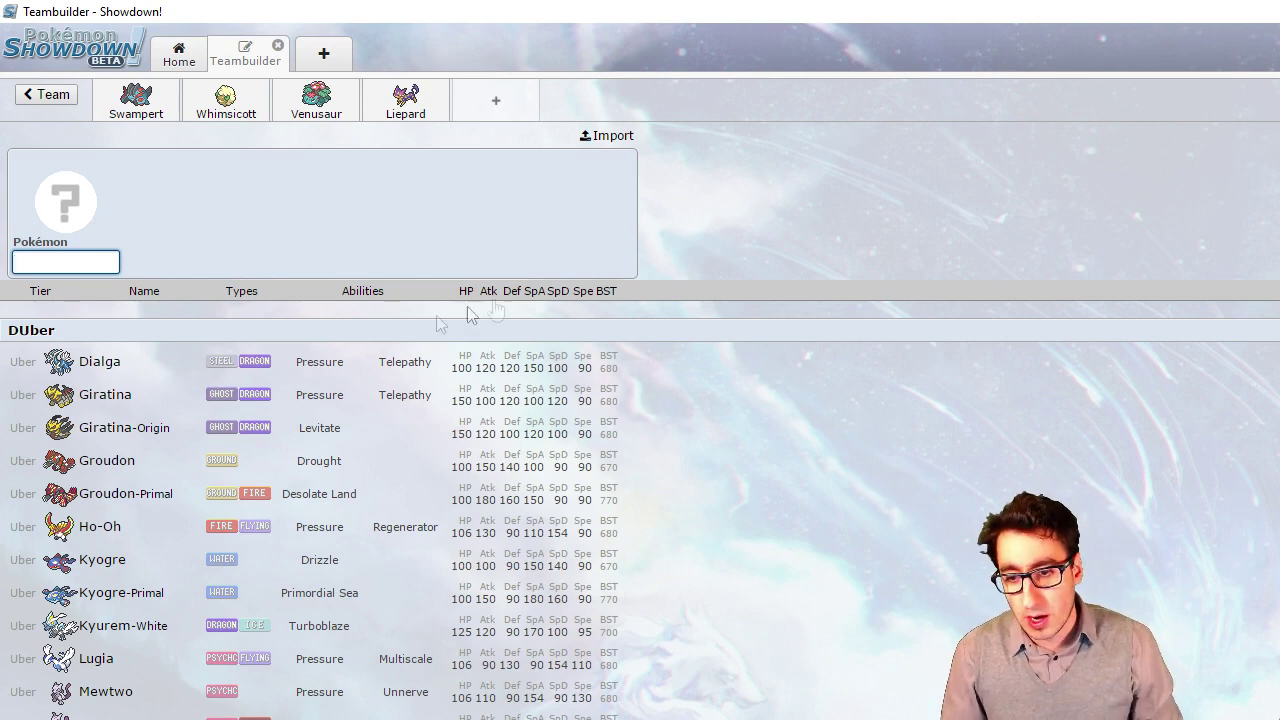
pyautogui.click(606, 138)
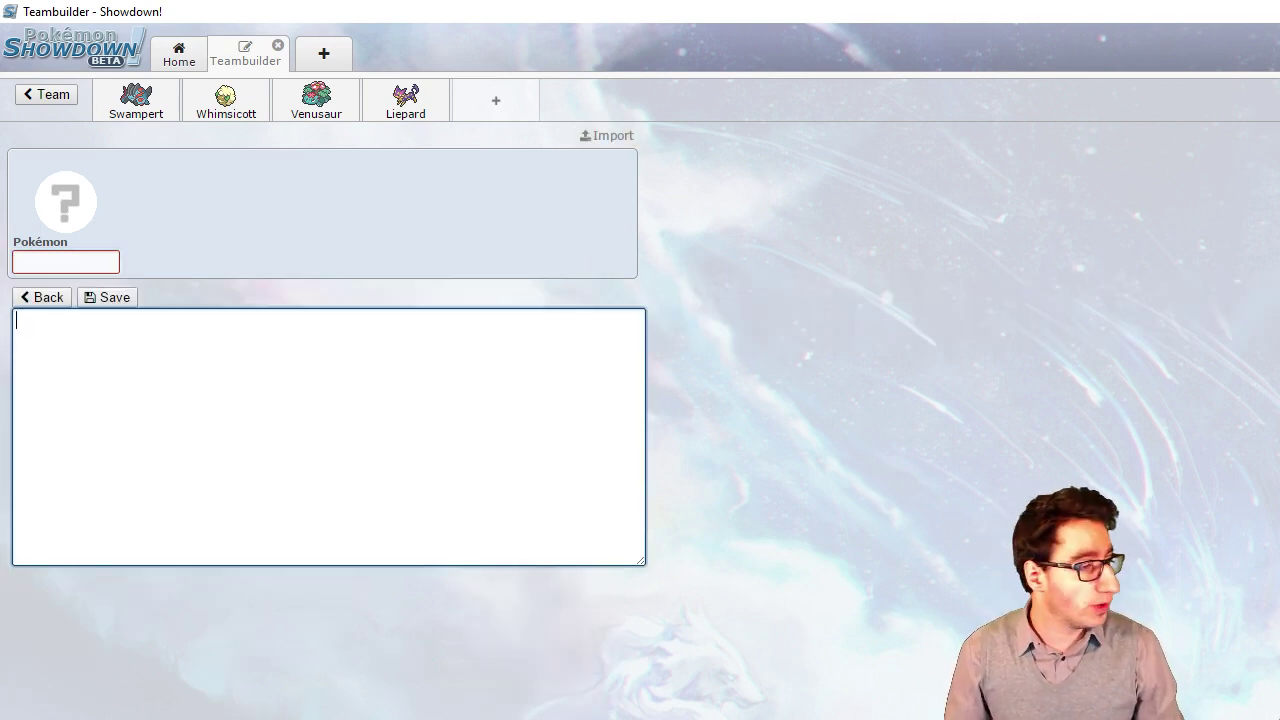
pyautogui.hotkey('alt', 'Tab')
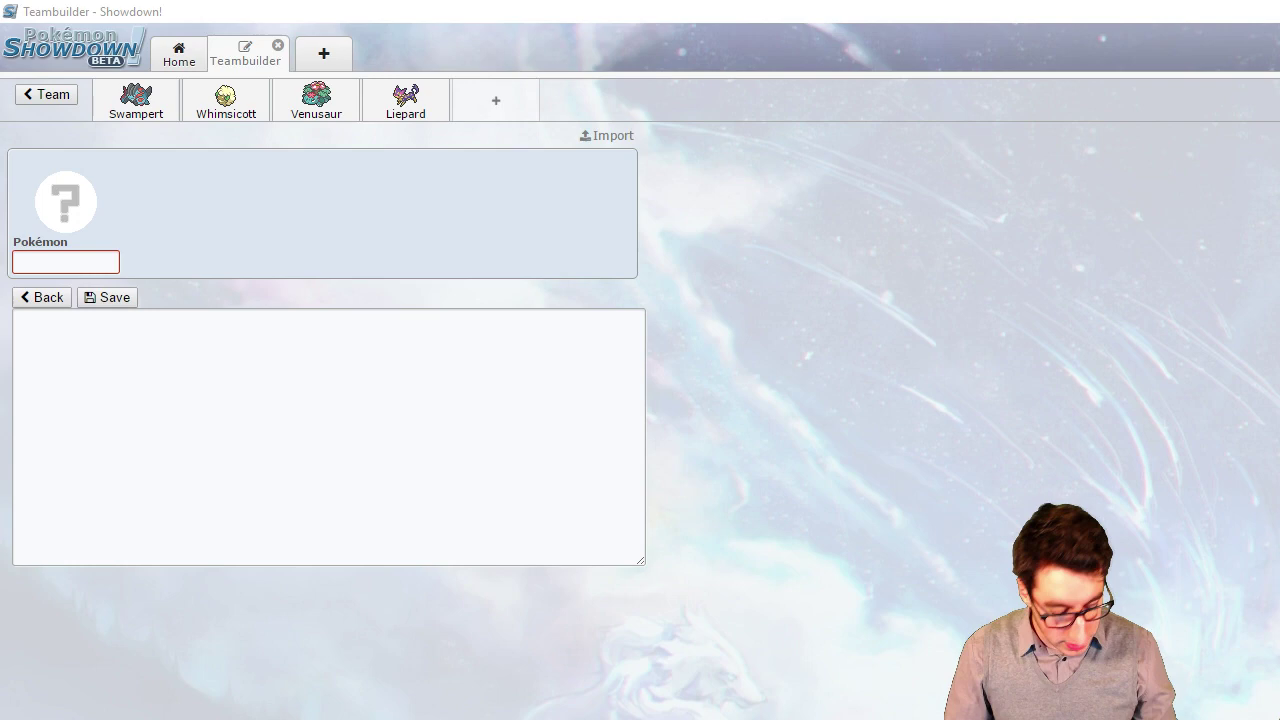
pyautogui.click(154, 323)
pyautogui.write('Xerneas @ Power Herb Ability: Fairy Aura Level: 50 EVs: 44 HP / 212 SpA / 252 Spe Timid Nature - Geomancy - Hidden Power [Ground] - Dazzling Gleam - Protect')
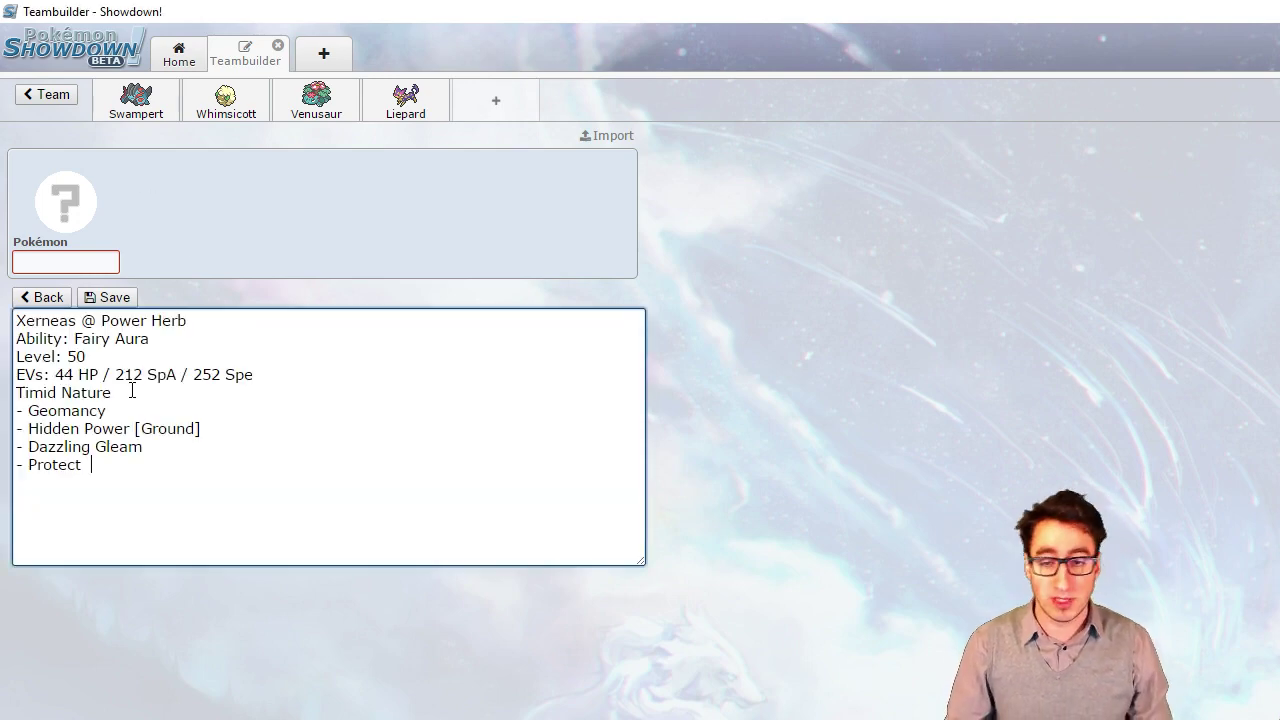
pyautogui.click(95, 298)
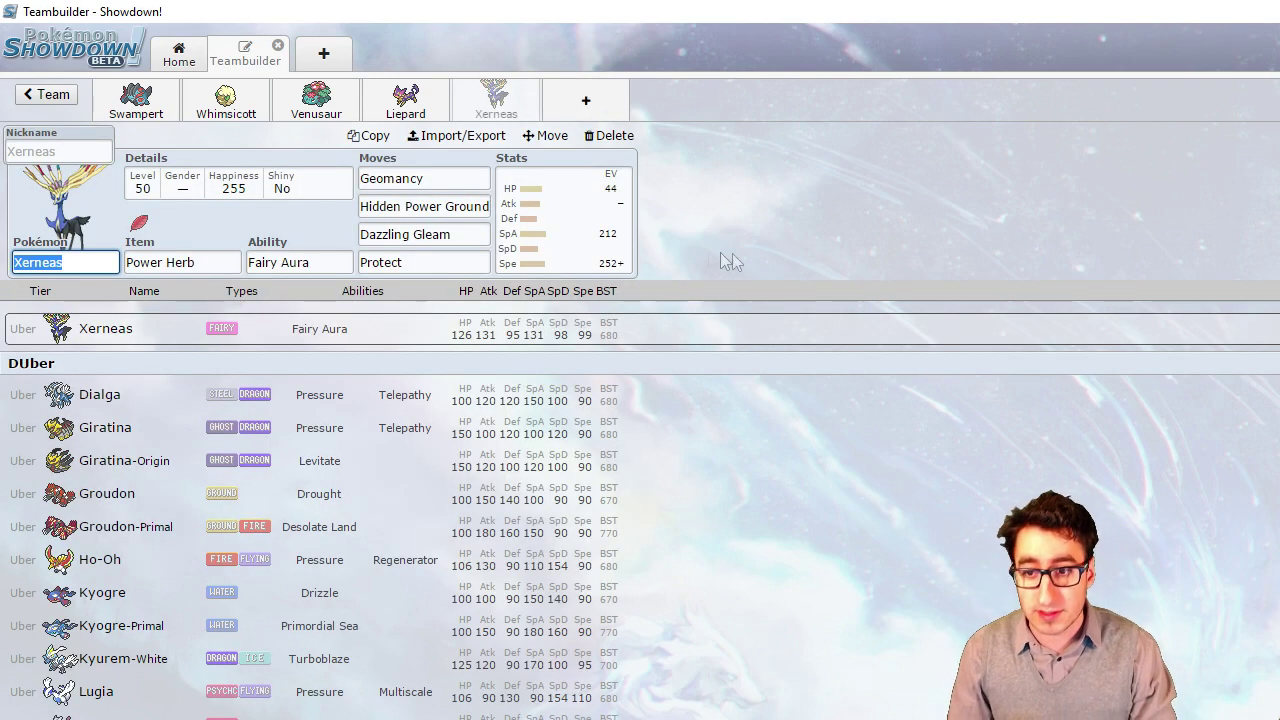
# Step: Examine Xerneas's EV spread and the details of its Geomancy move
pyautogui.click(612, 248)
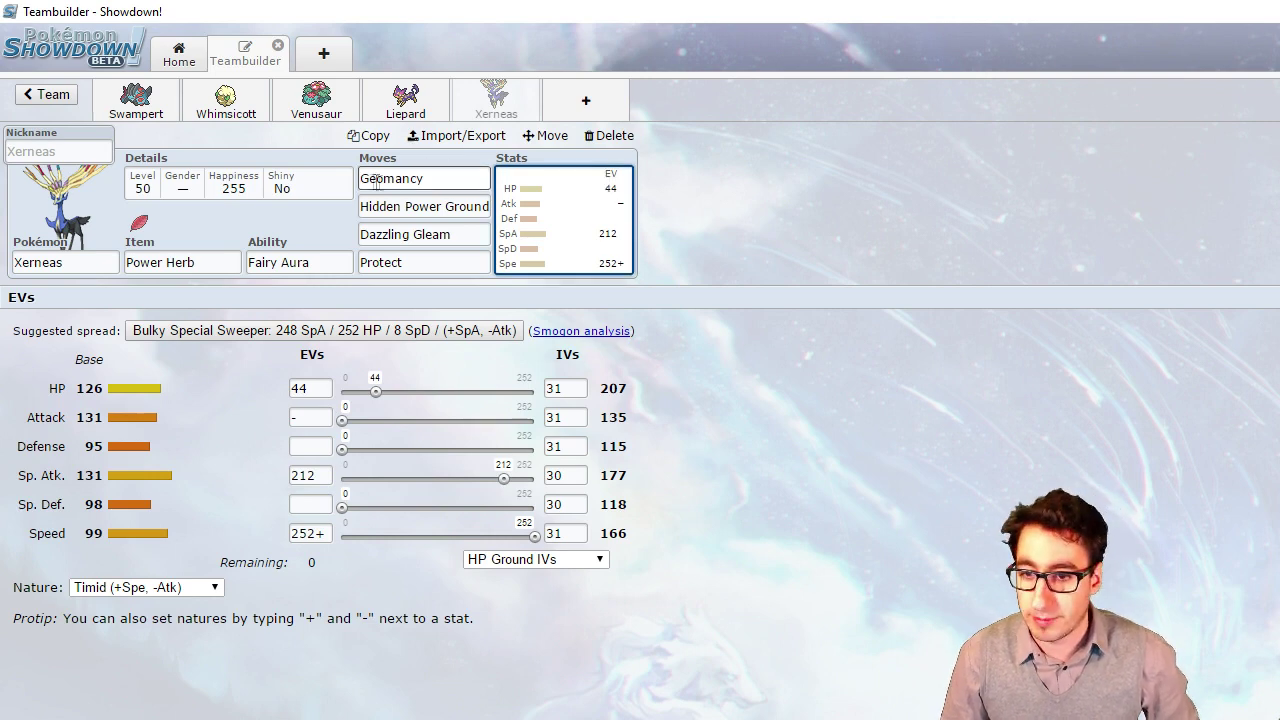
pyautogui.click(407, 178)
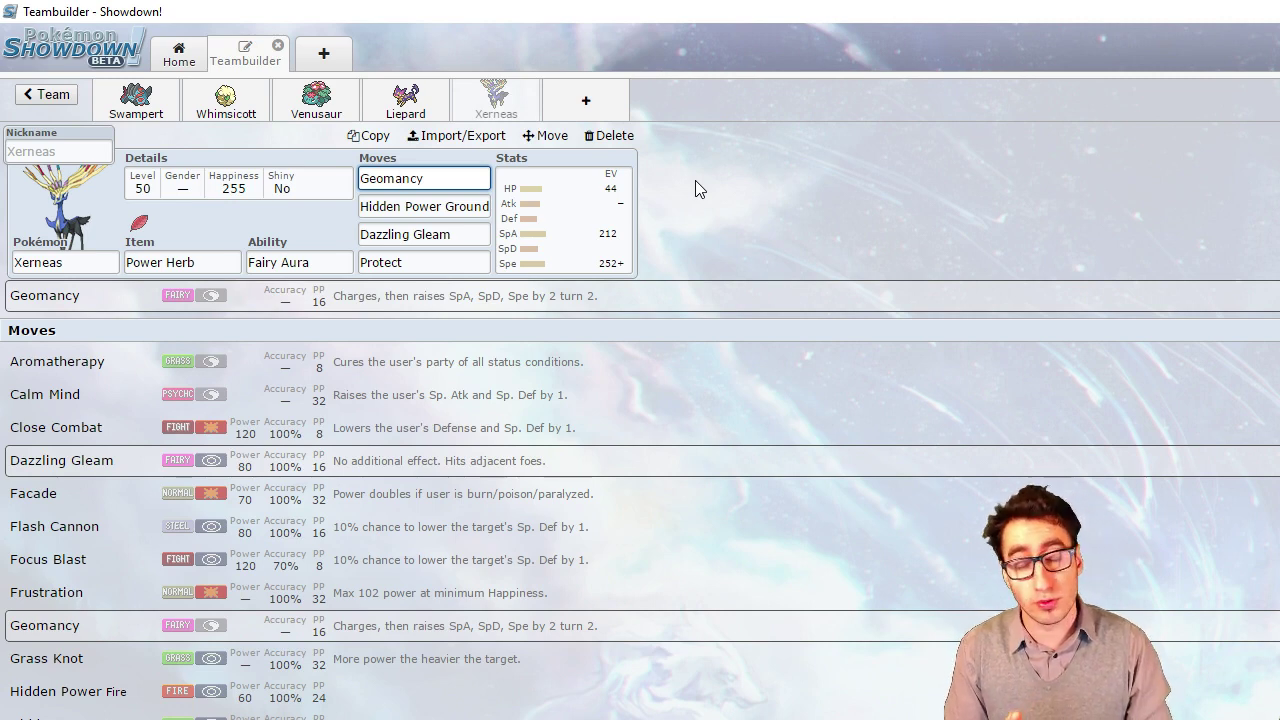
# Step: Import a level 50 Careful Ho-Oh with Leftovers, Pressure, 92 HP / 20 Atk / 116 Def / 44 SpD / 236 Spe, Tailwind, Sacred Fire, Brave Bird, Recover
pyautogui.click(608, 106)
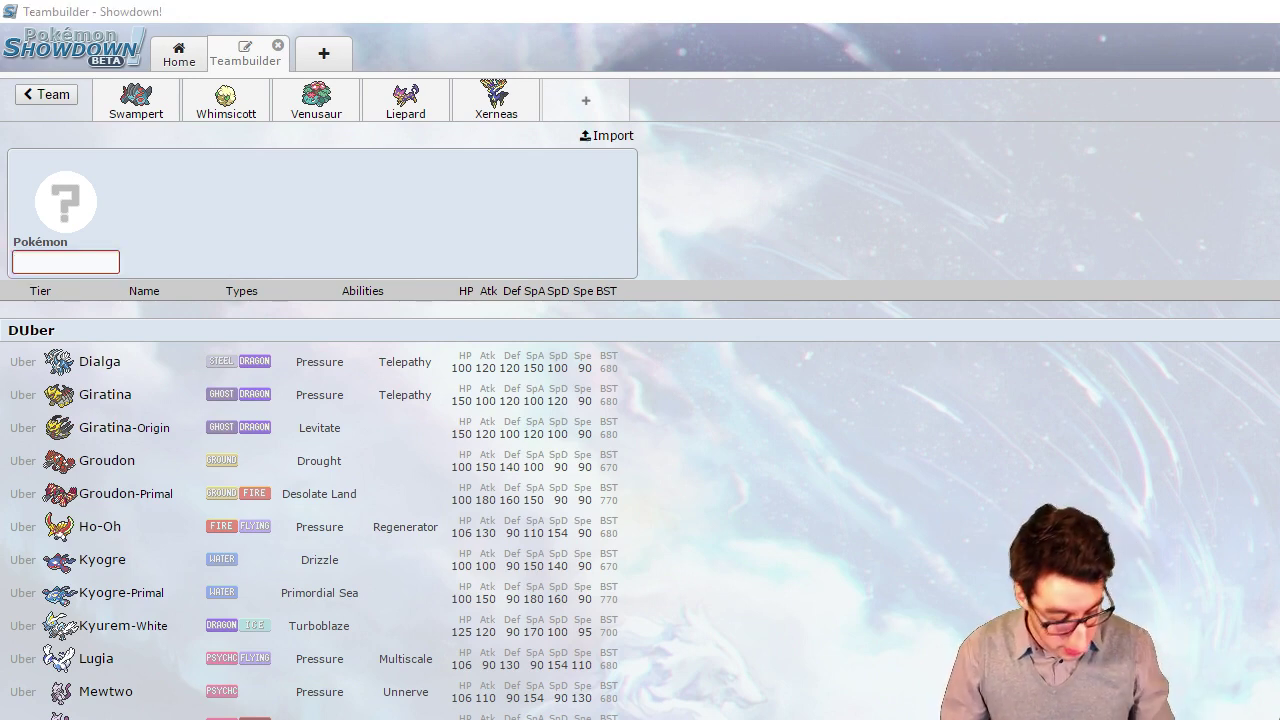
pyautogui.click(588, 135)
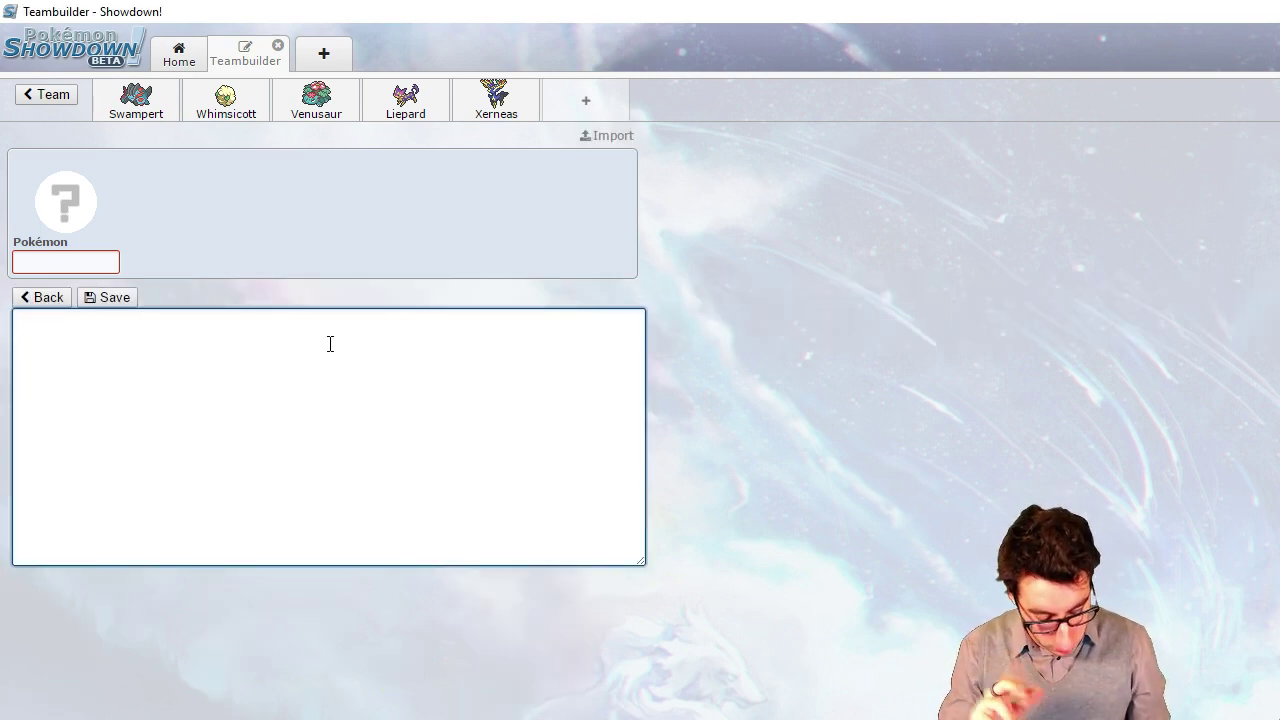
pyautogui.write('Ho-Oh @ Leftovers Ability: Pressure Level: 50 EVs: 92 HP / 20 Atk / 116 Def / 44 SpD / 236 Spe Careful Nature - Tailwind - Sacred Fire - Brave Bird - Recover')
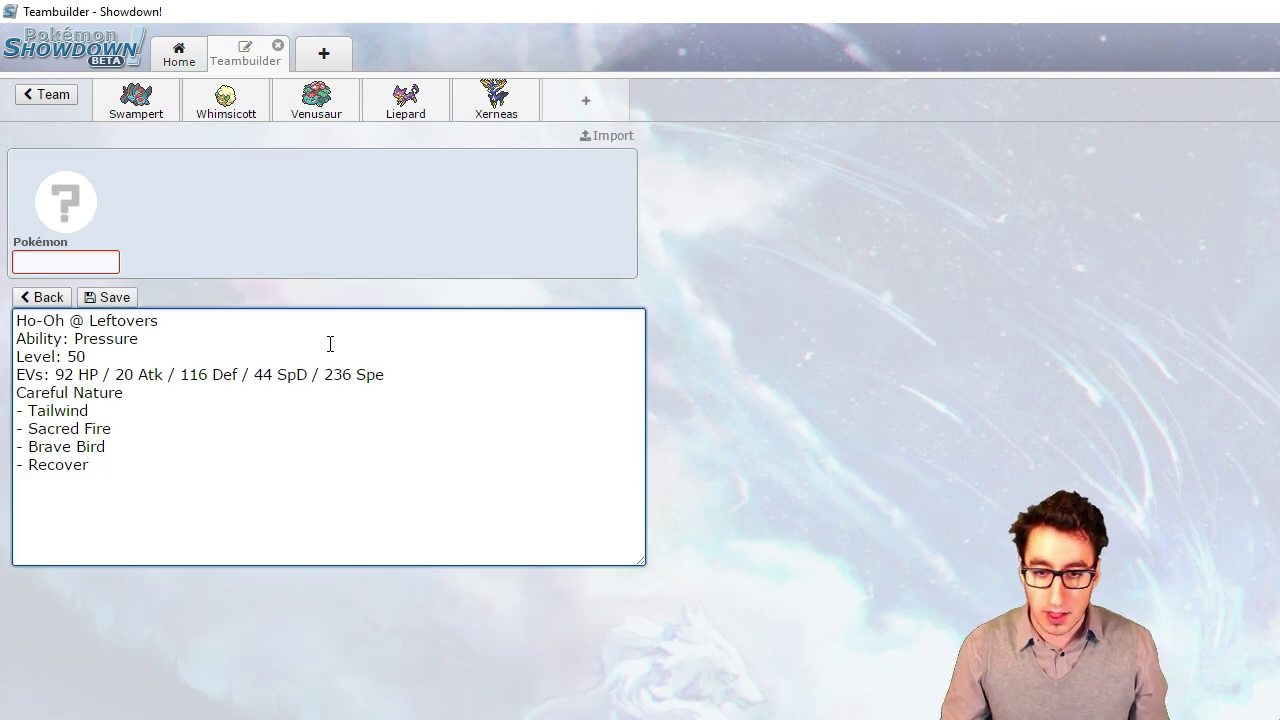
pyautogui.click(96, 298)
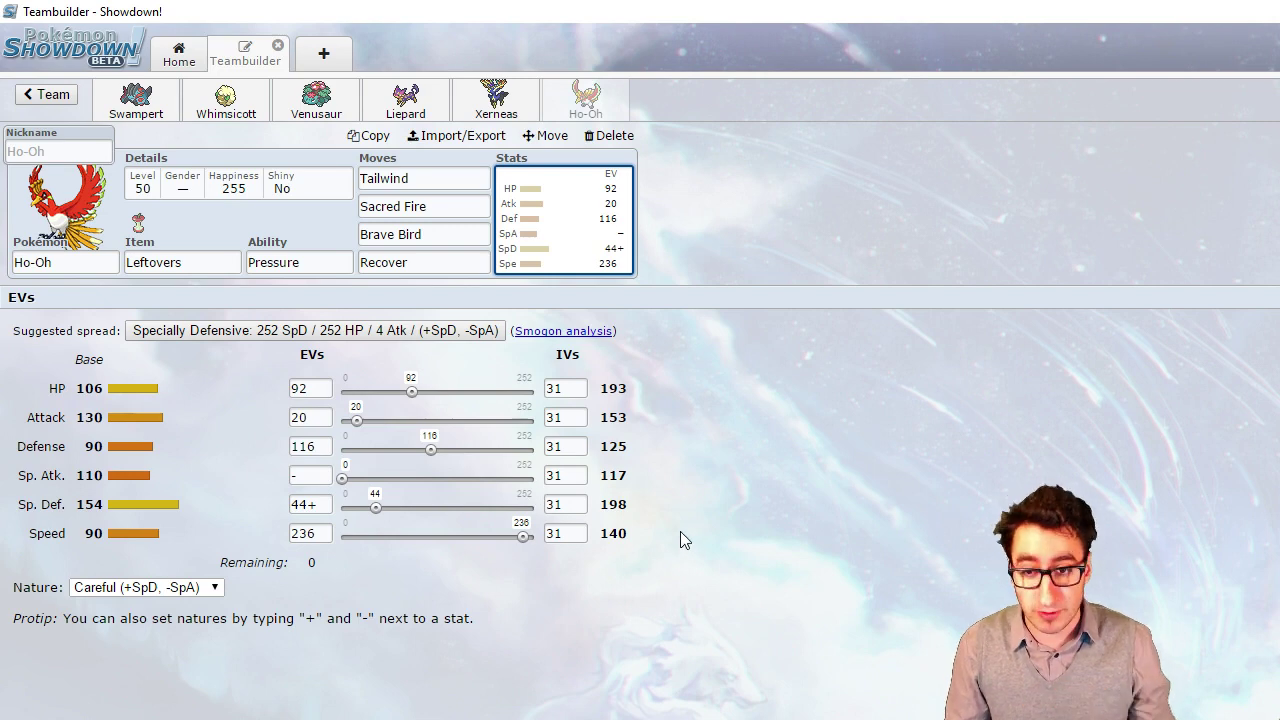
# Step: Examine the details of Ho-Oh's moves Tailwind, Sacred Fire, Brave Bird and Recover
pyautogui.click(468, 178)
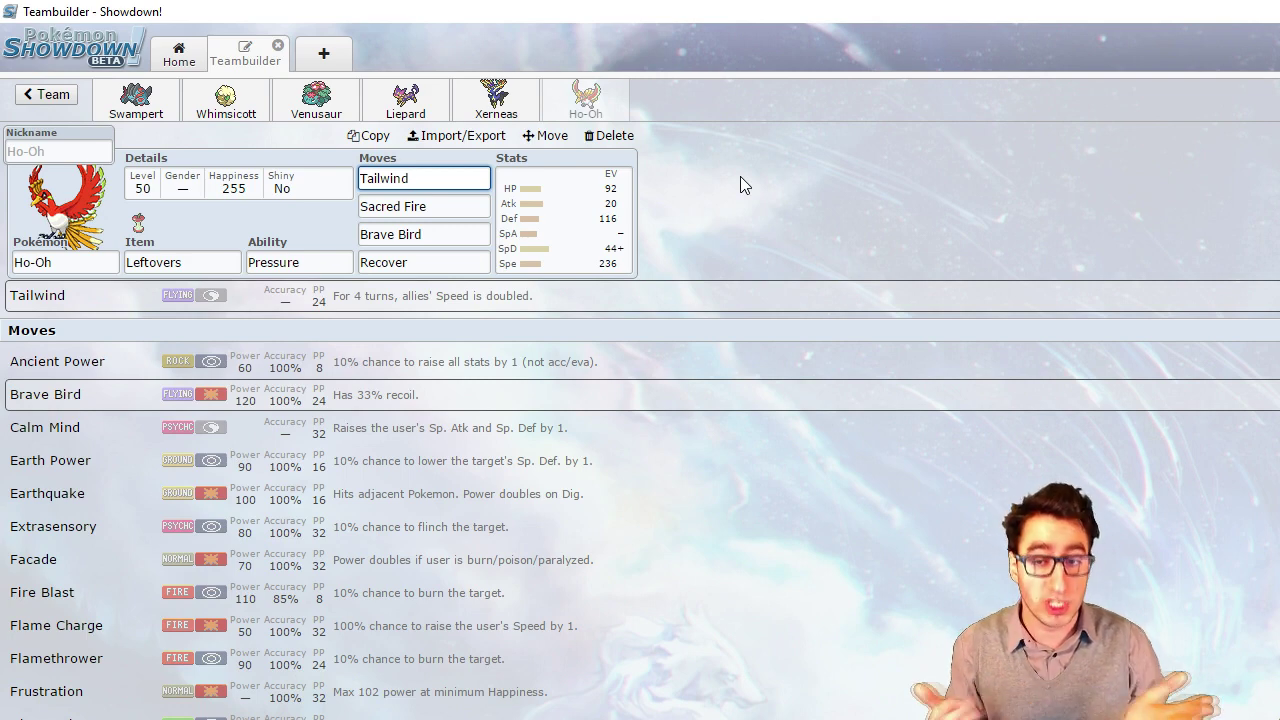
pyautogui.click(440, 206)
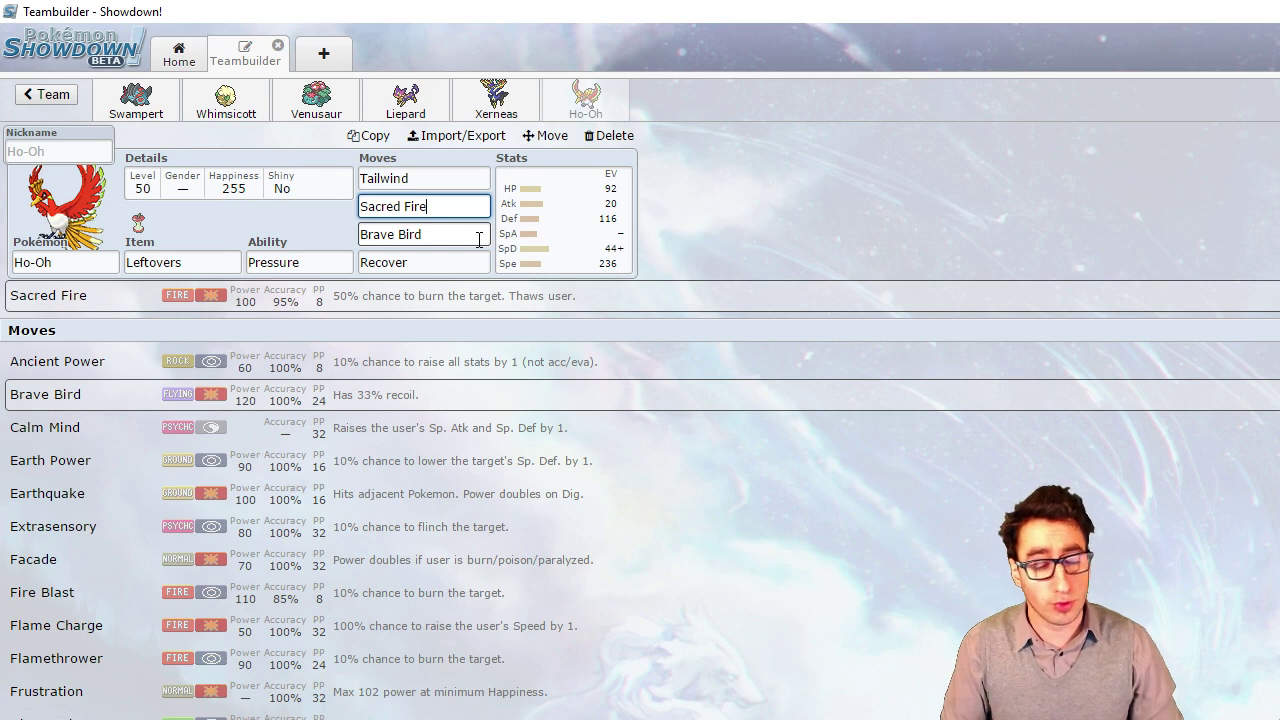
pyautogui.click(479, 238)
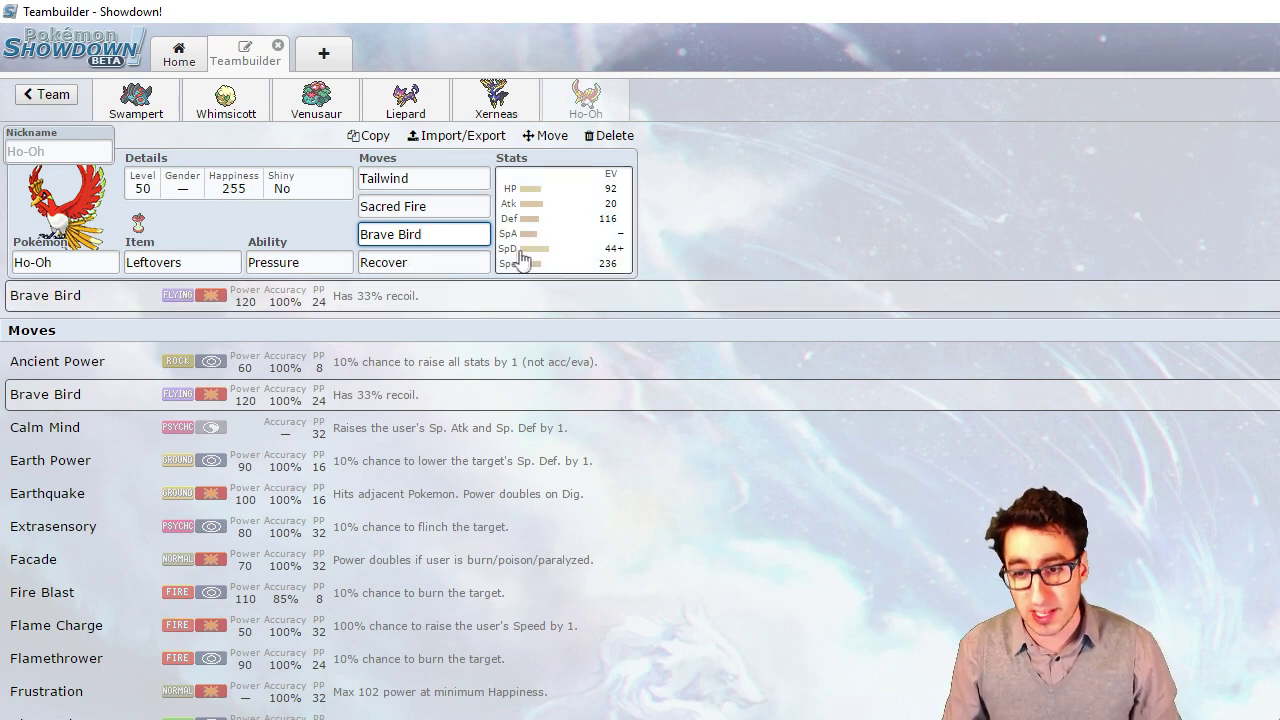
pyautogui.click(480, 262)
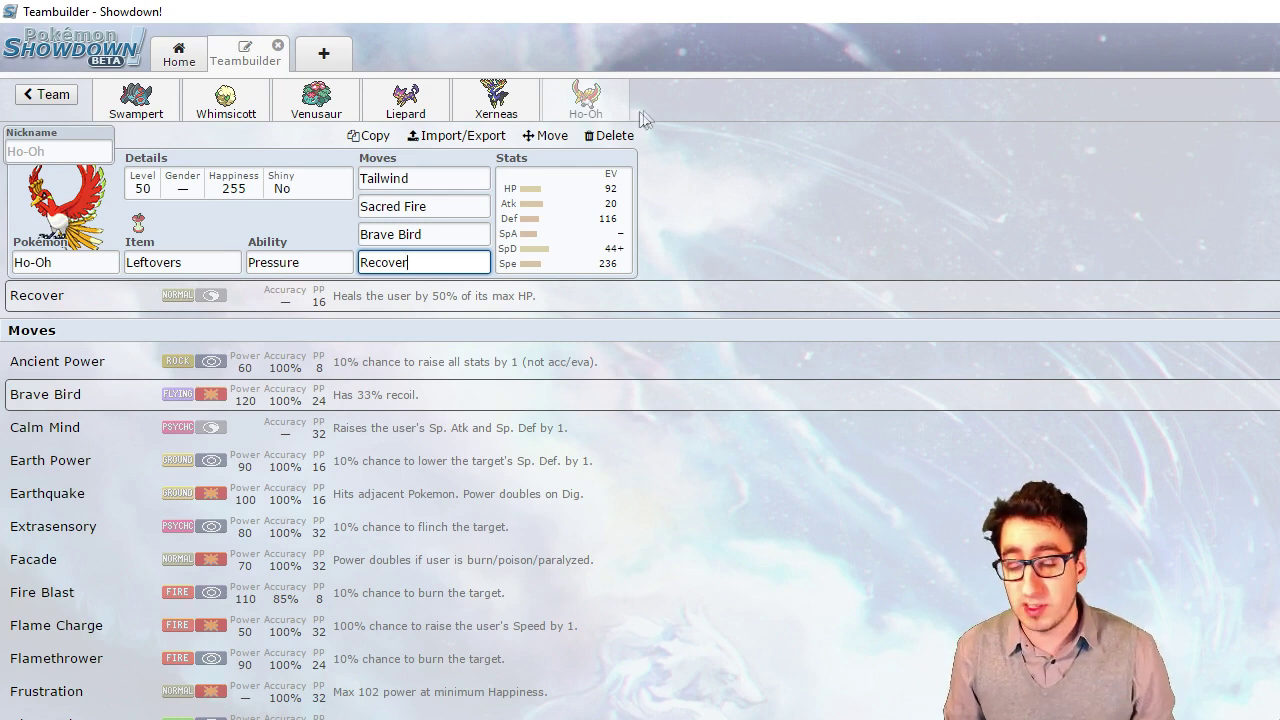
# Step: Revisit the Swampert and Venusaur sets to compare the team's two Mega Pokémon, ending on Swampert
pyautogui.click(112, 117)
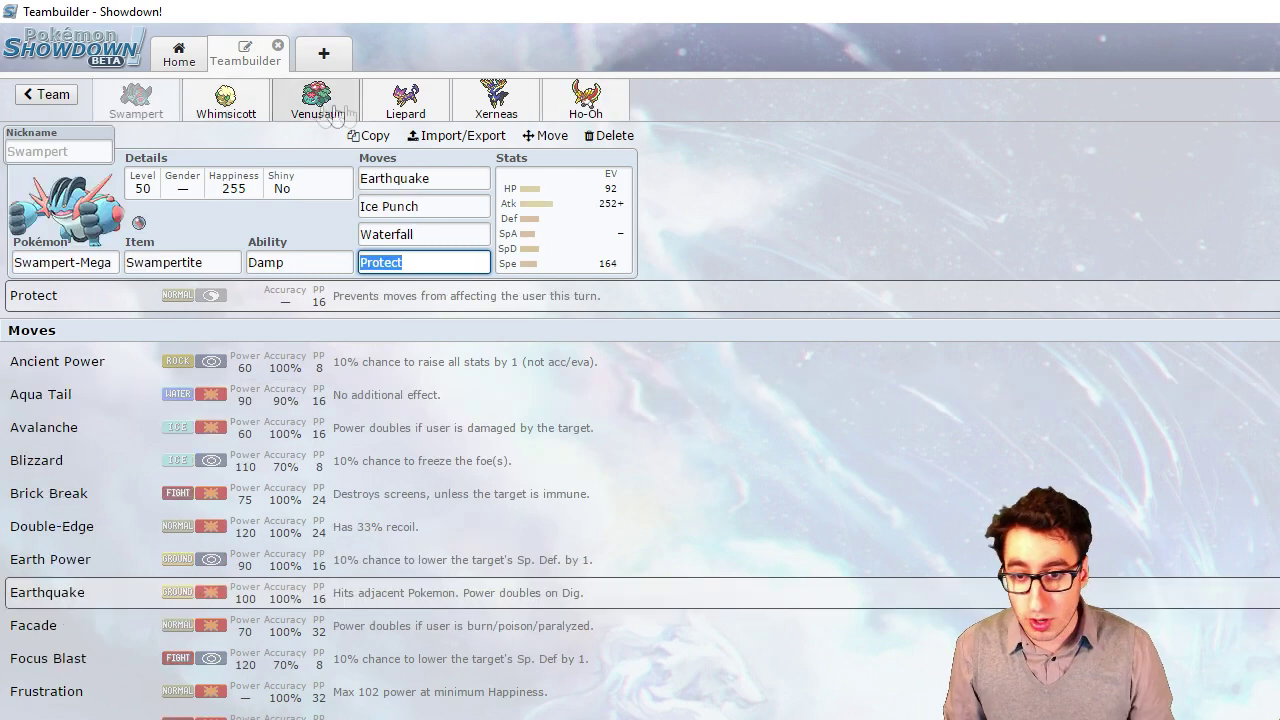
pyautogui.click(316, 110)
pyautogui.click(136, 117)
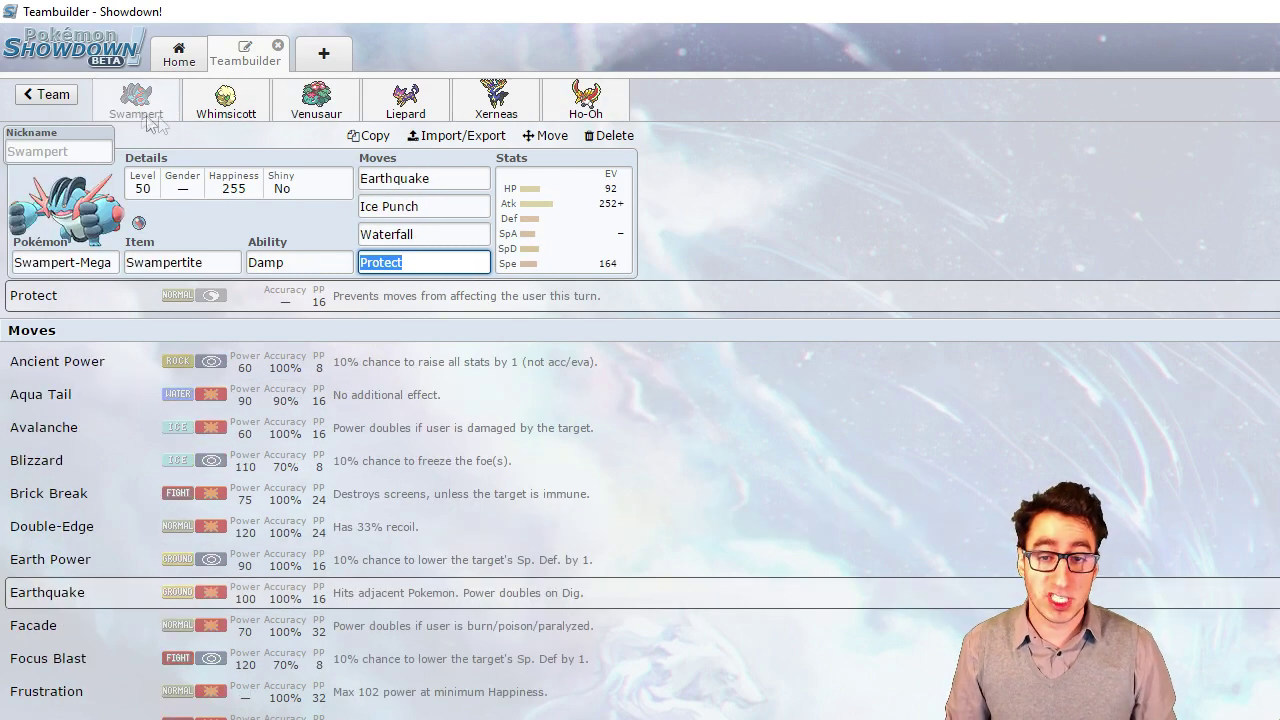